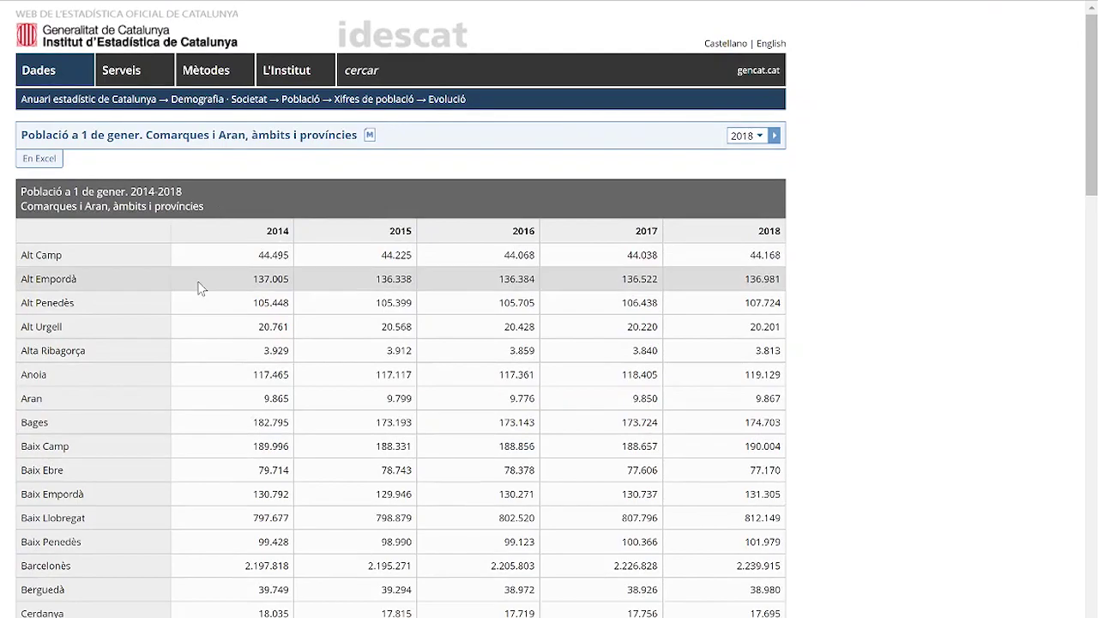
- Look through the 2014-2018 population table by comarca and download it as an Excel file
scroll(215, 291, "down", 3)
scroll(222, 316, "down", 3)
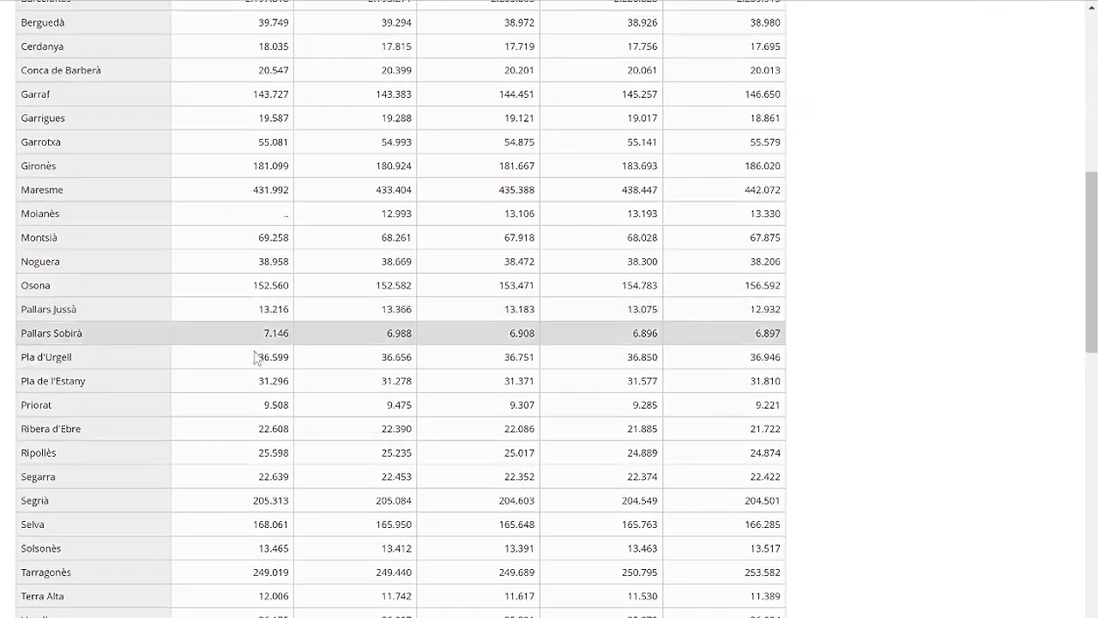
scroll(294, 378, "up", 6)
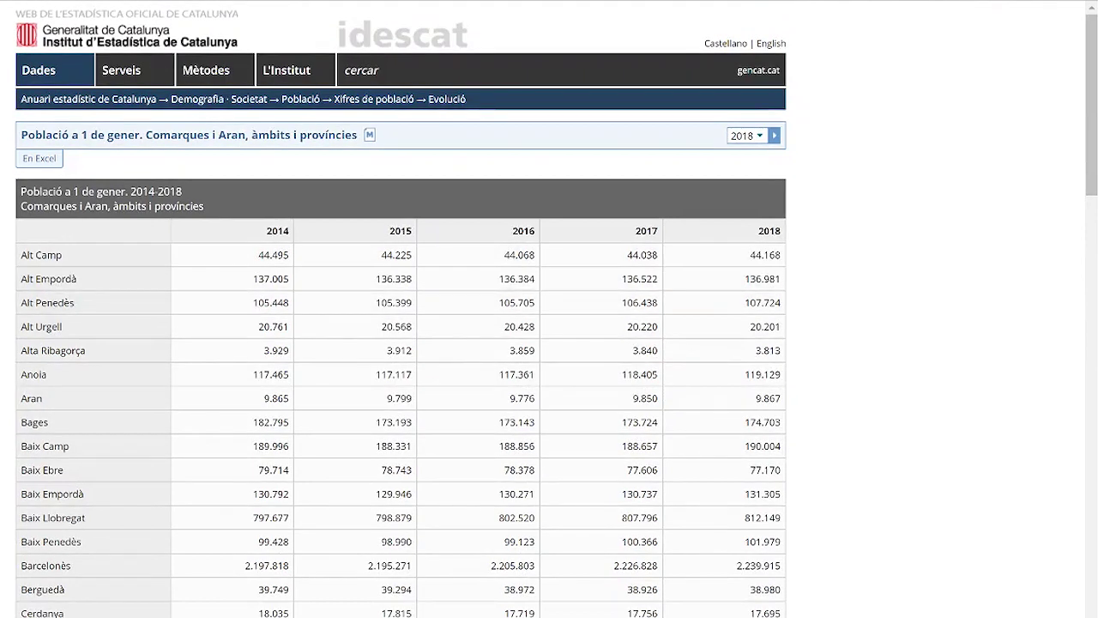
left_click(40, 161)
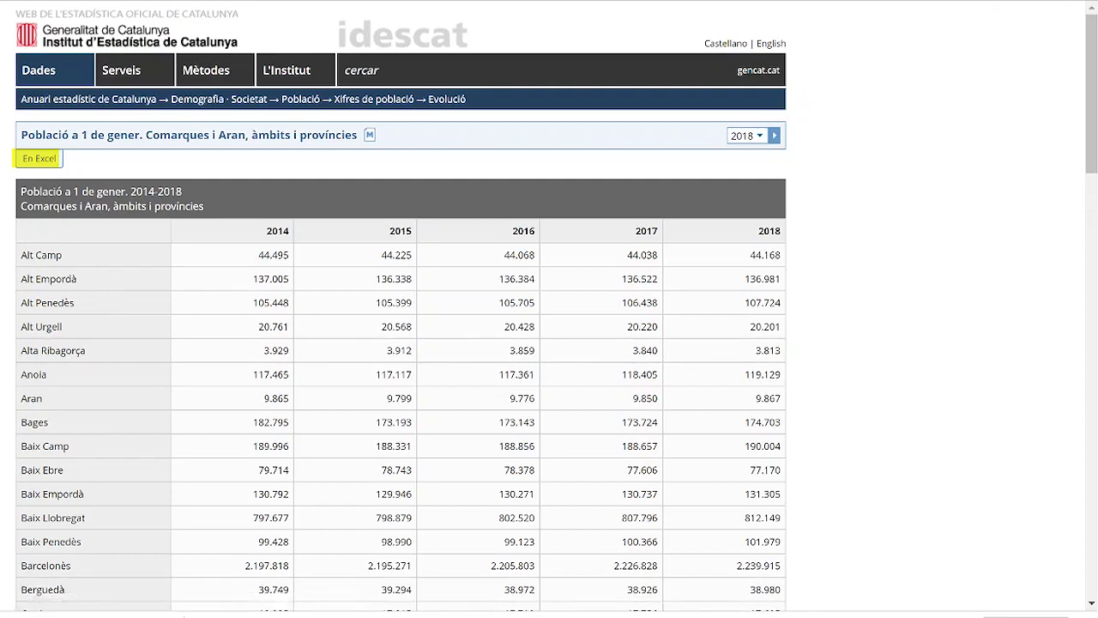
- Open the downloaded file aec-246 (1).xls in Excel, accepting the format mismatch, and enable editing
left_click(173, 615)
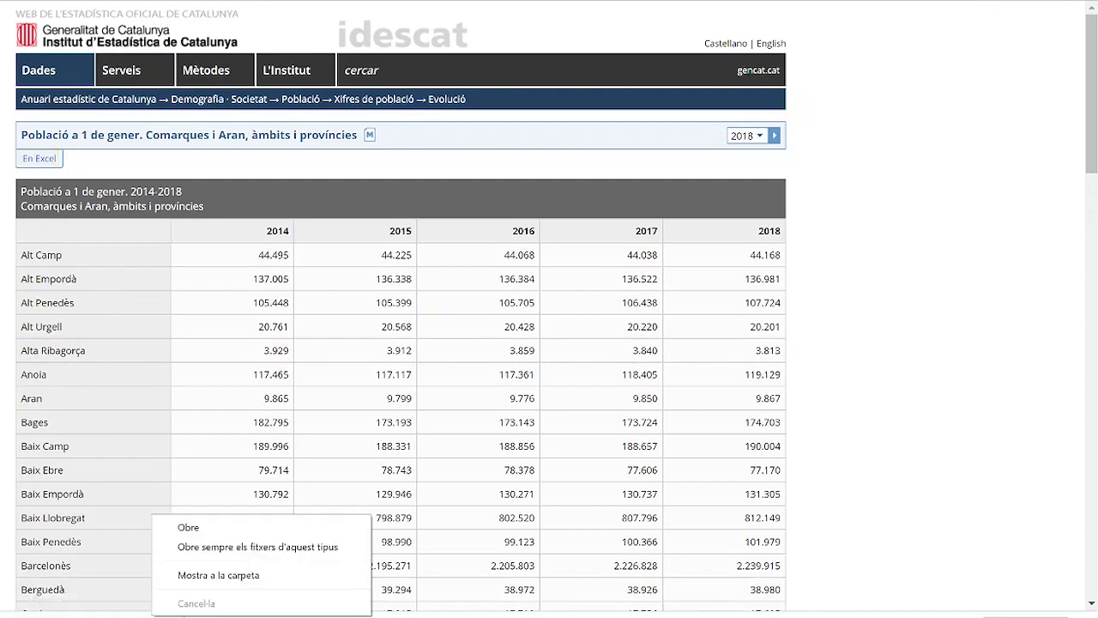
left_click(204, 529)
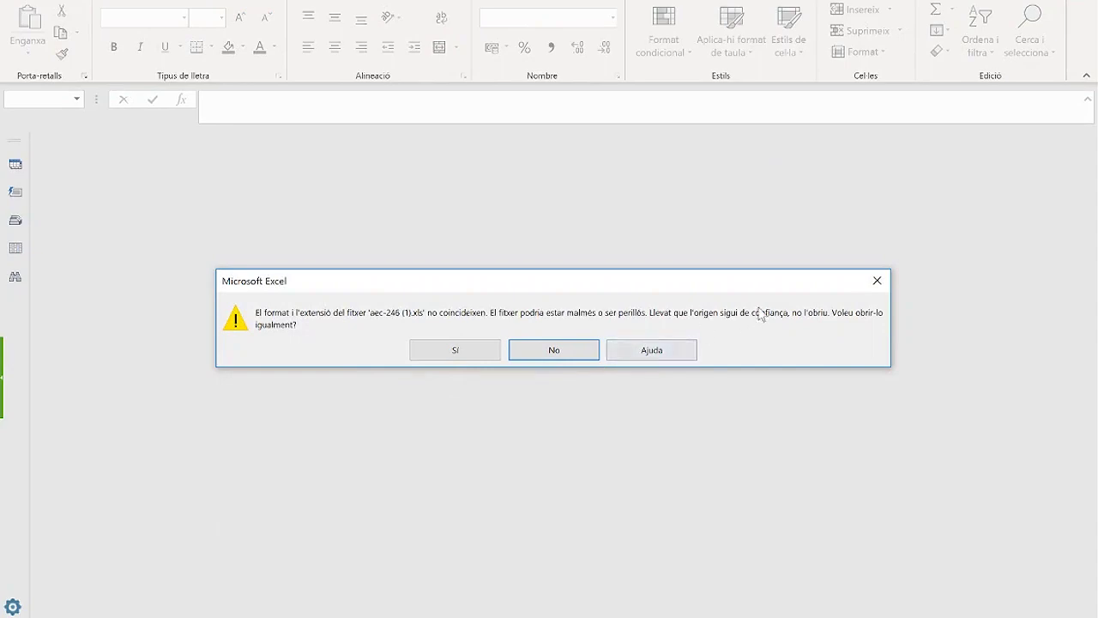
left_click(464, 349)
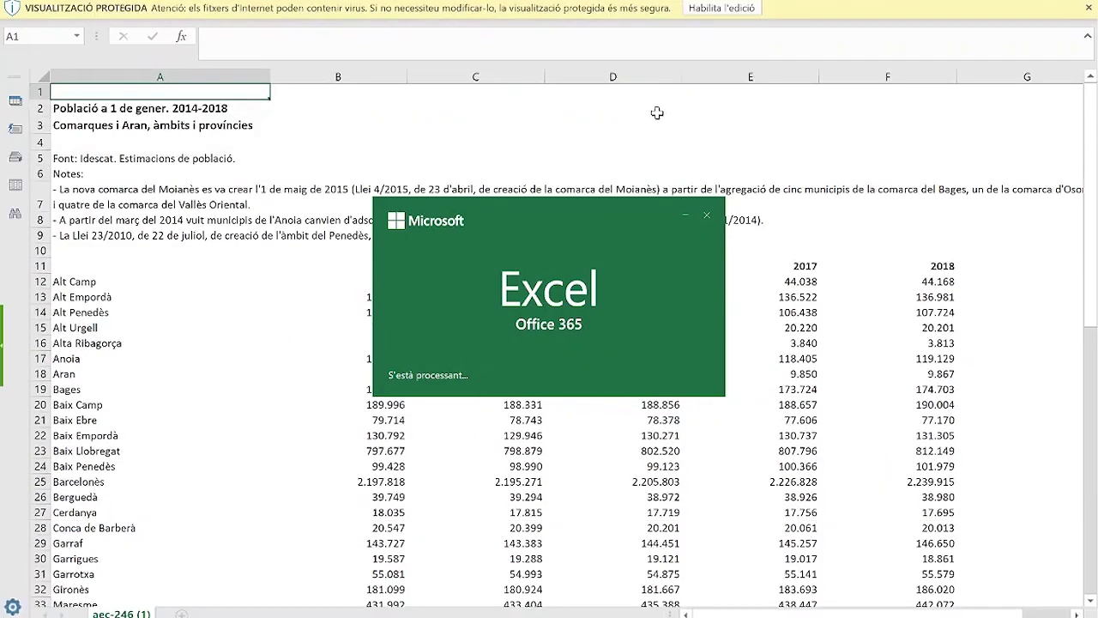
left_click(723, 8)
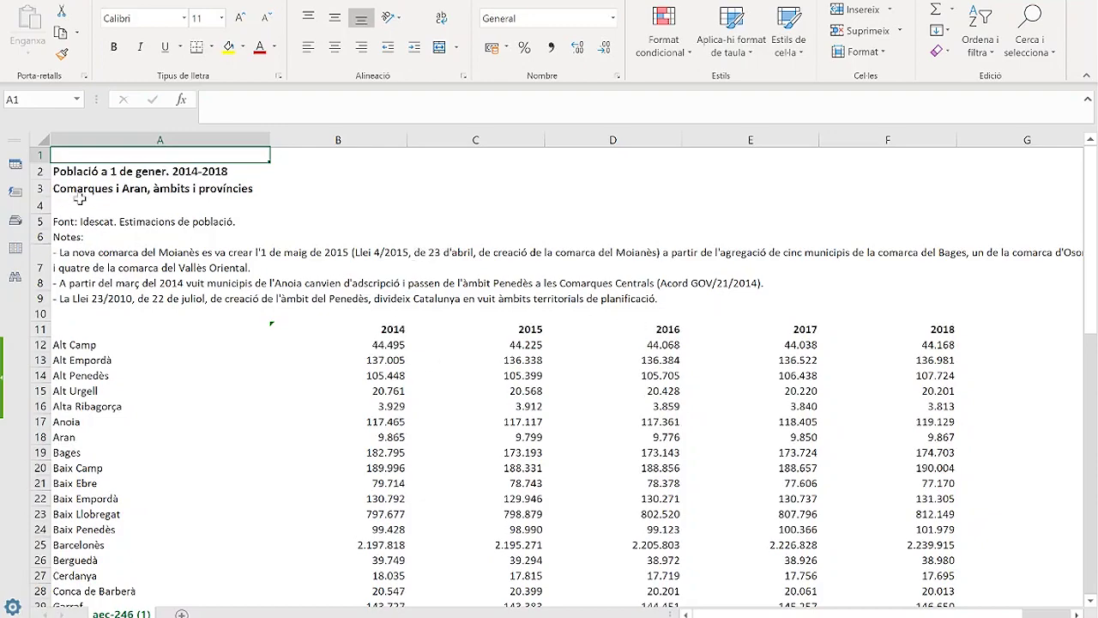
- Review the imported population data and create a copy of the aec-246 (1) sheet in the same workbook
scroll(566, 351, "down", 3)
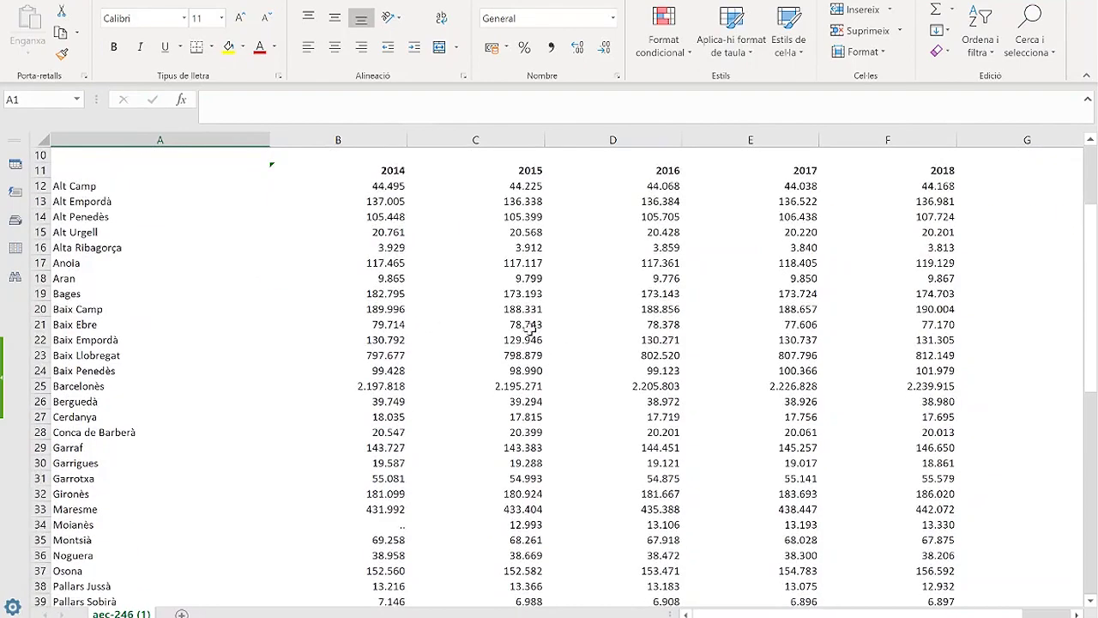
scroll(557, 335, "up", 3)
scroll(471, 367, "down", 15)
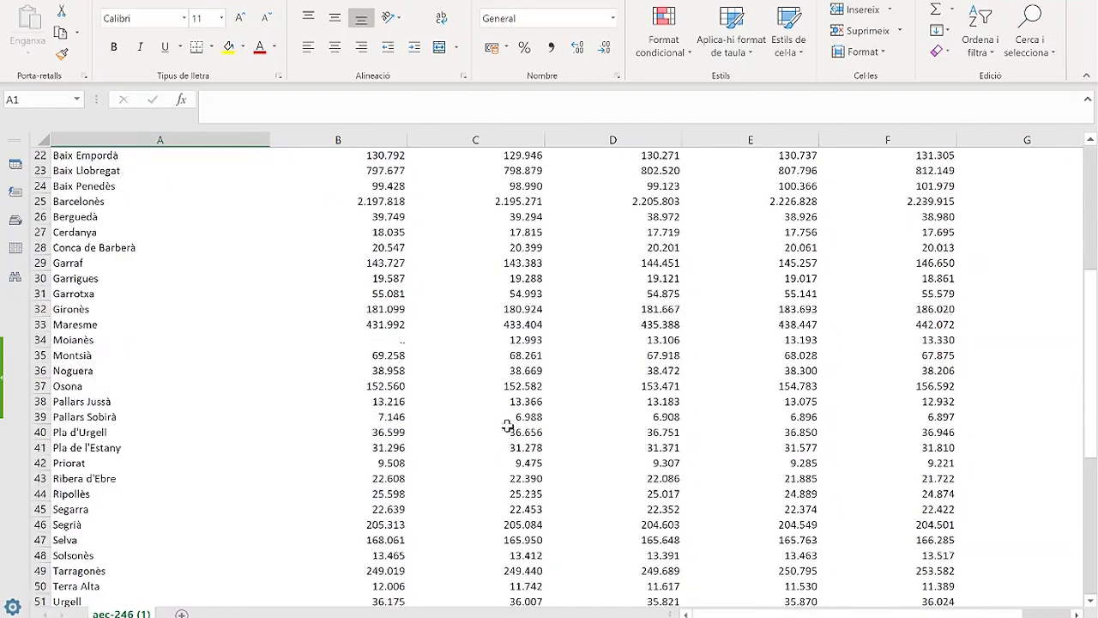
scroll(513, 439, "down", 1)
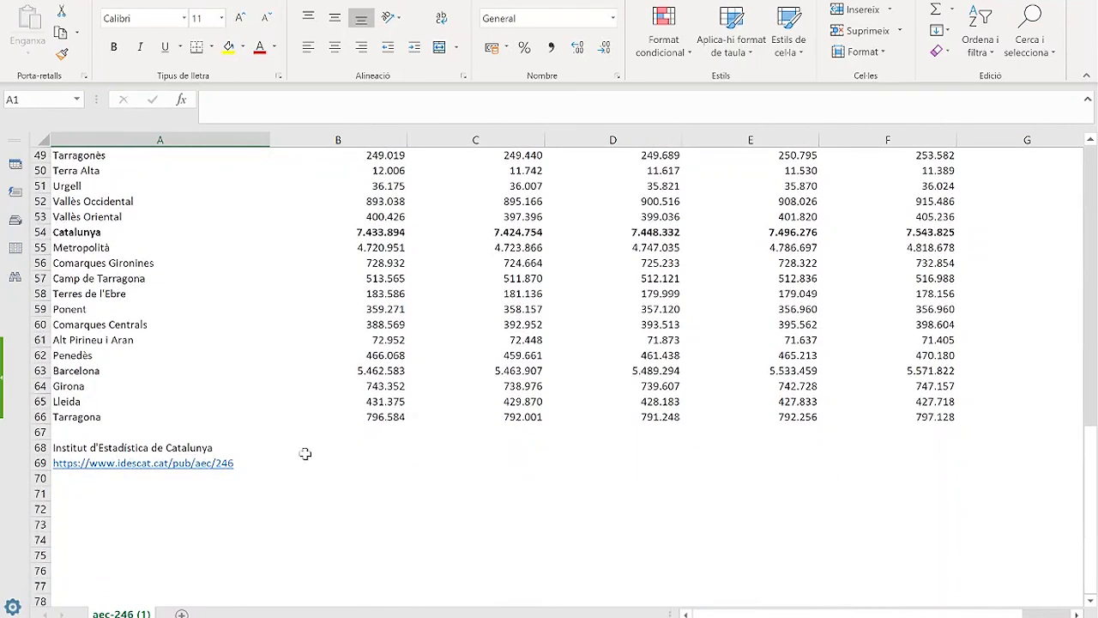
scroll(444, 406, "up", 16)
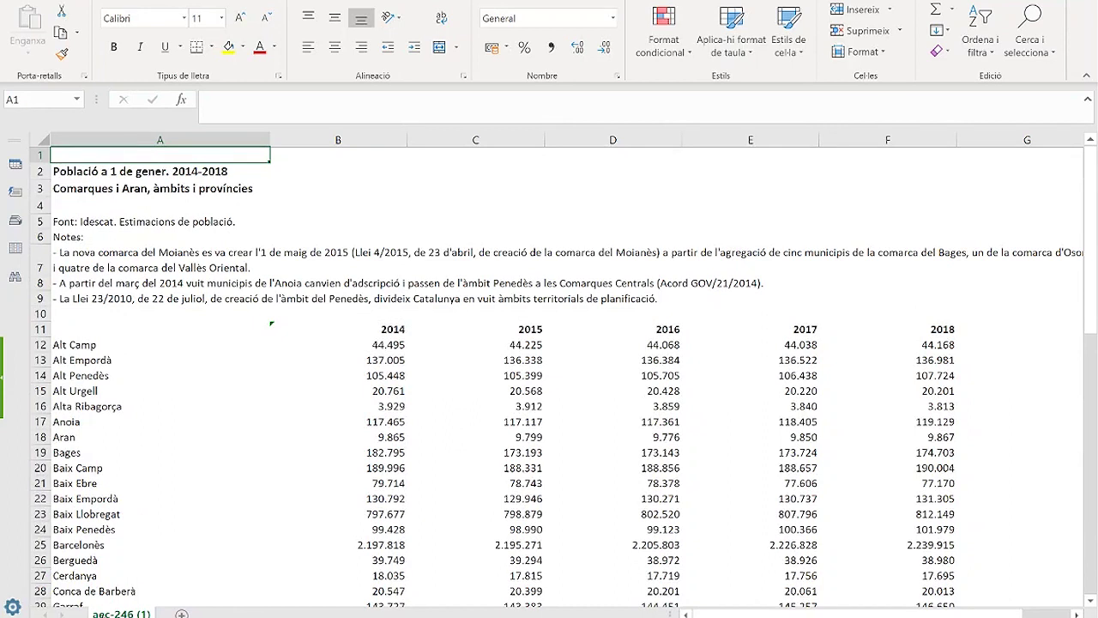
right_click(120, 613)
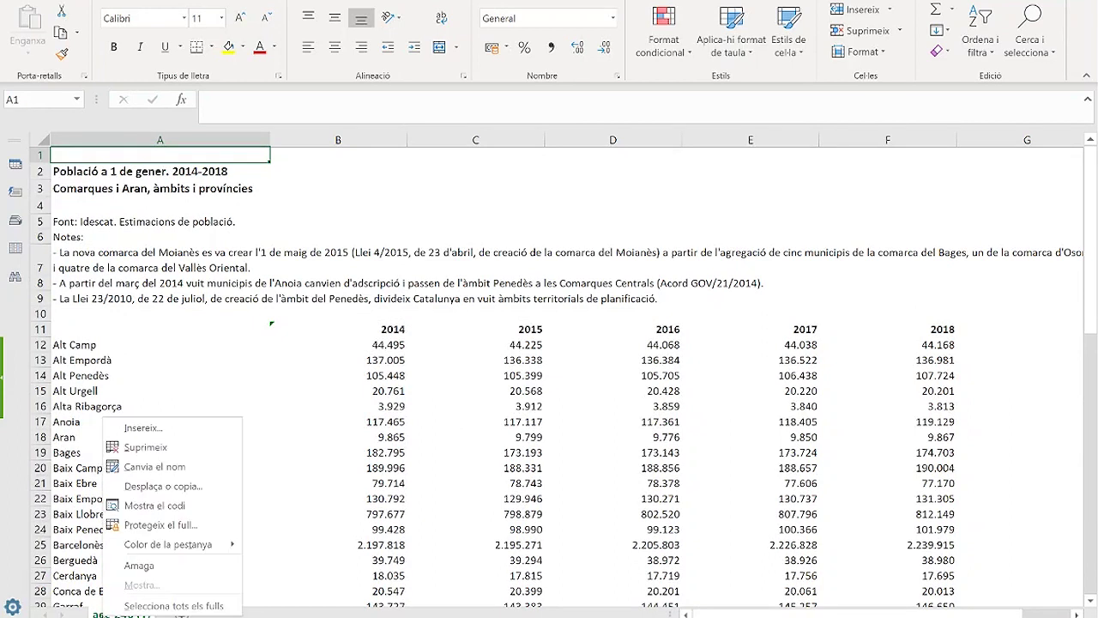
left_click(193, 487)
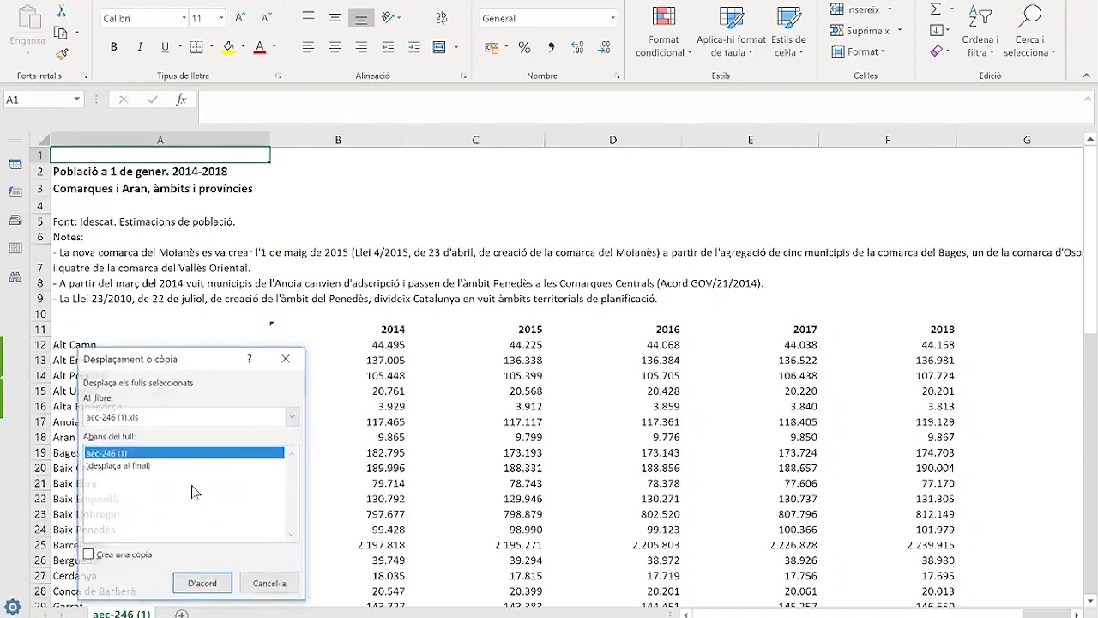
left_click(87, 556)
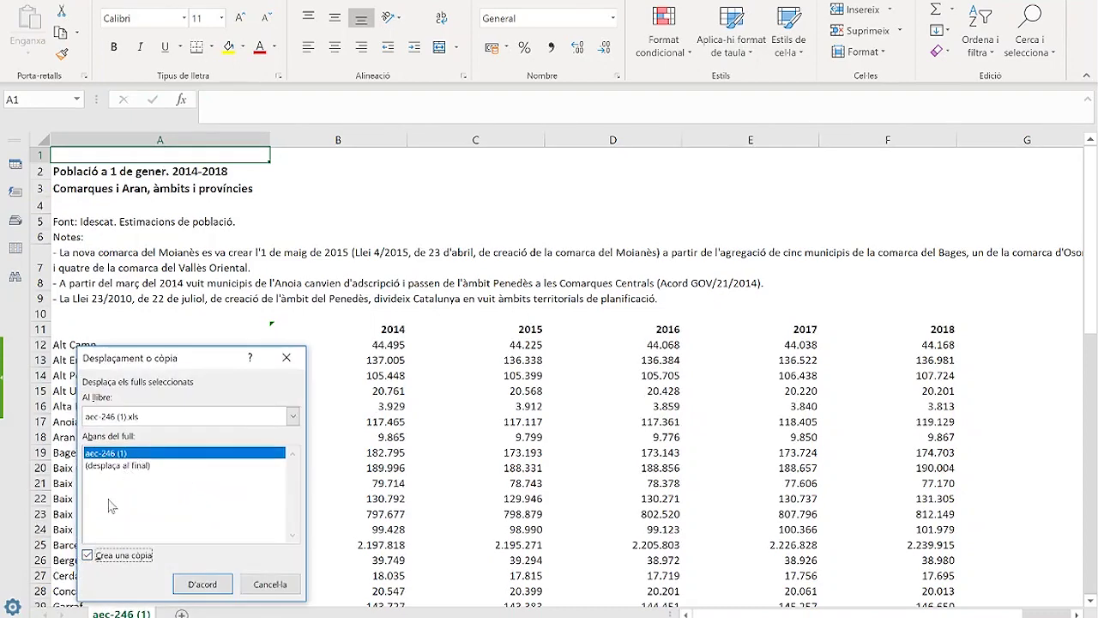
left_click(202, 584)
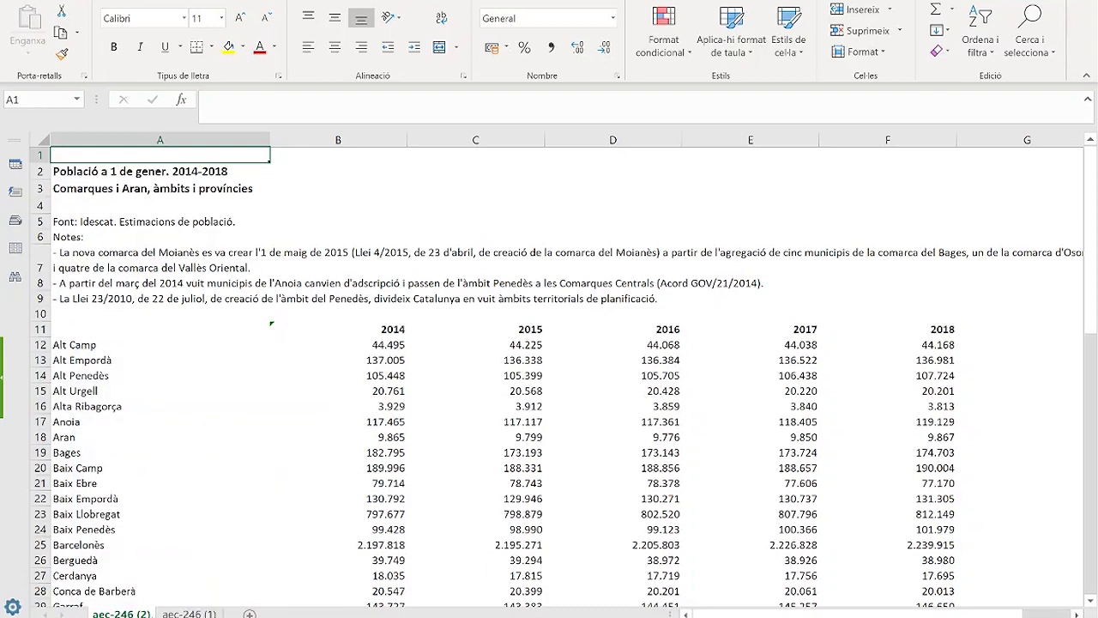
- Rename the aec-246 (1) sheet as "original" and its copy, aec-246 (2), as "treball"
left_click(190, 614)
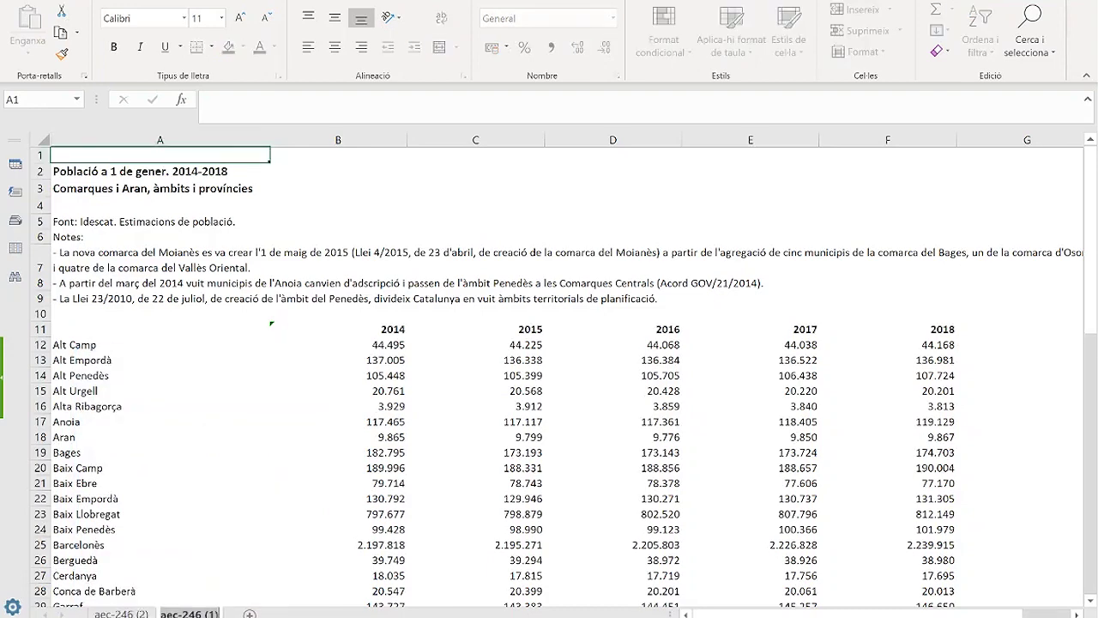
type("original")
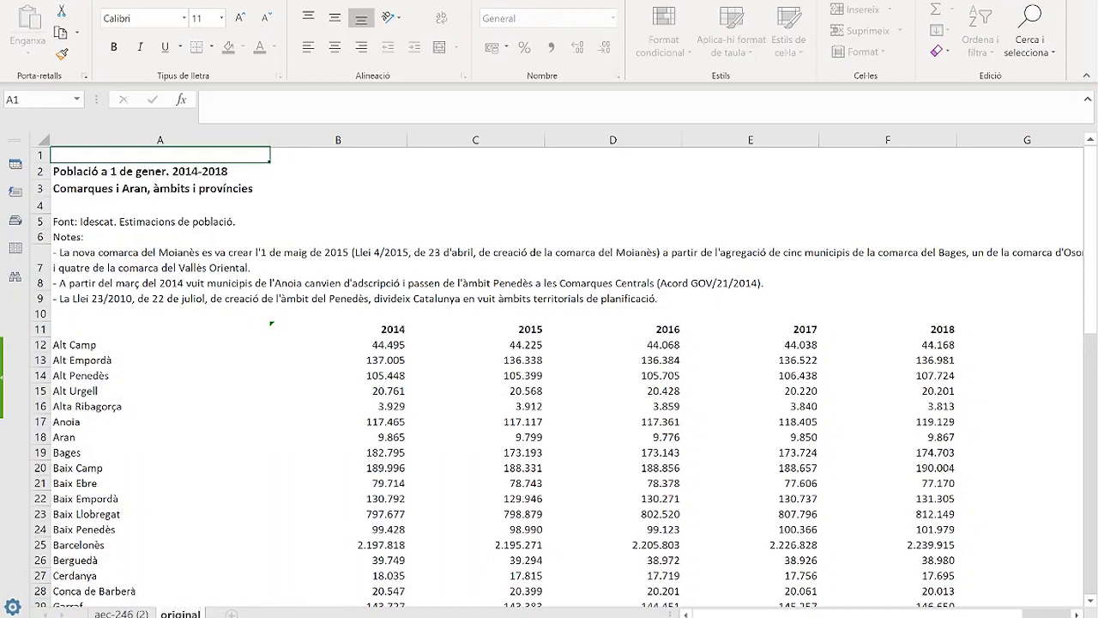
key("Return")
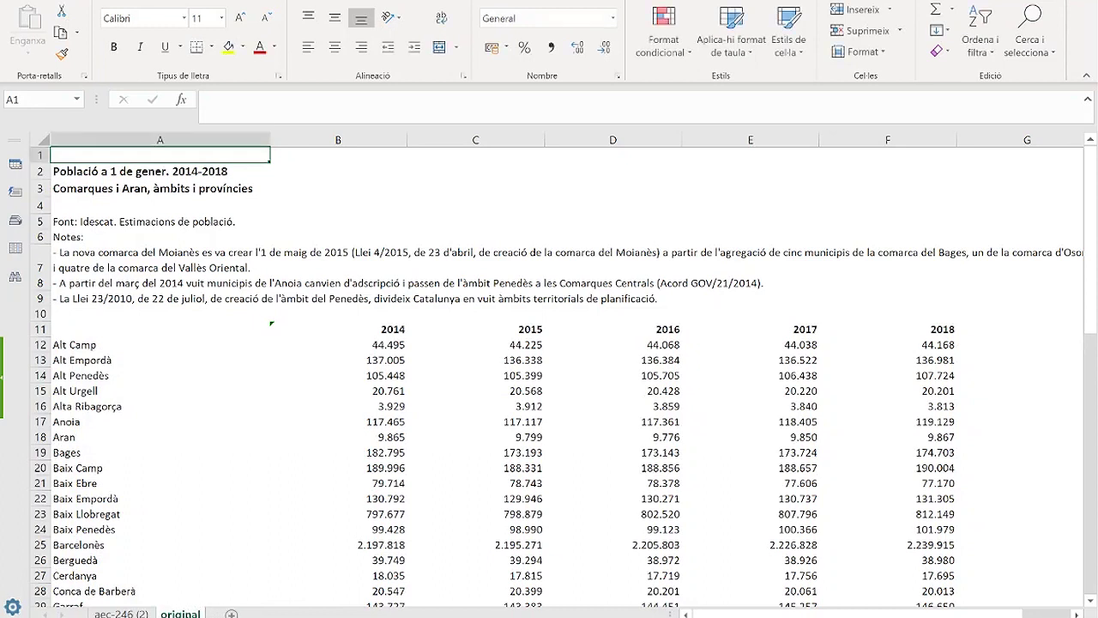
double_click(121, 612)
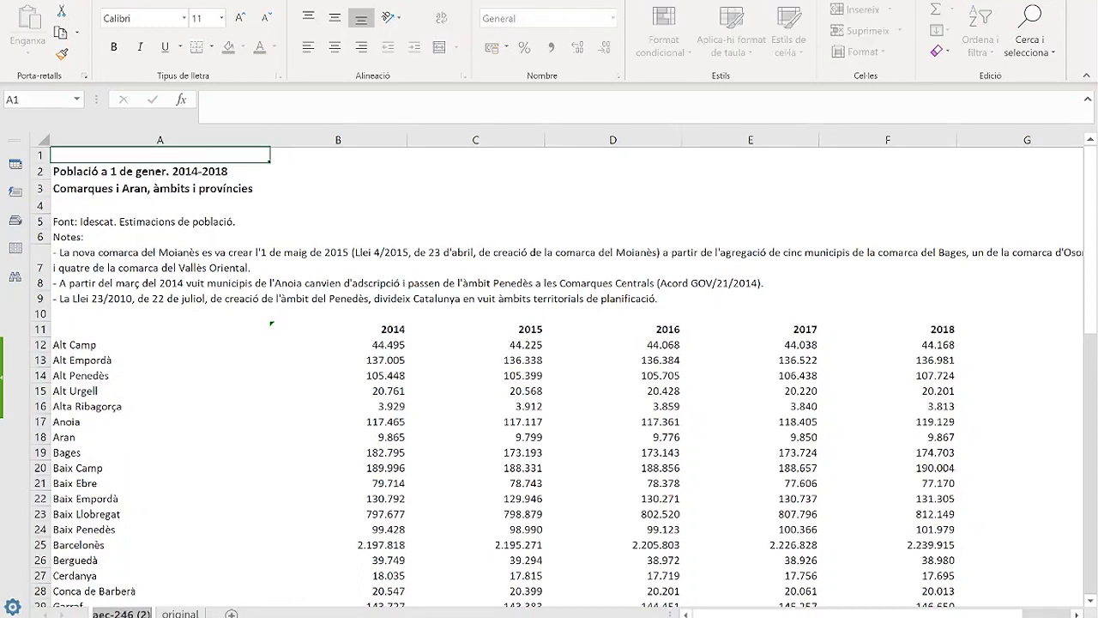
type("treball")
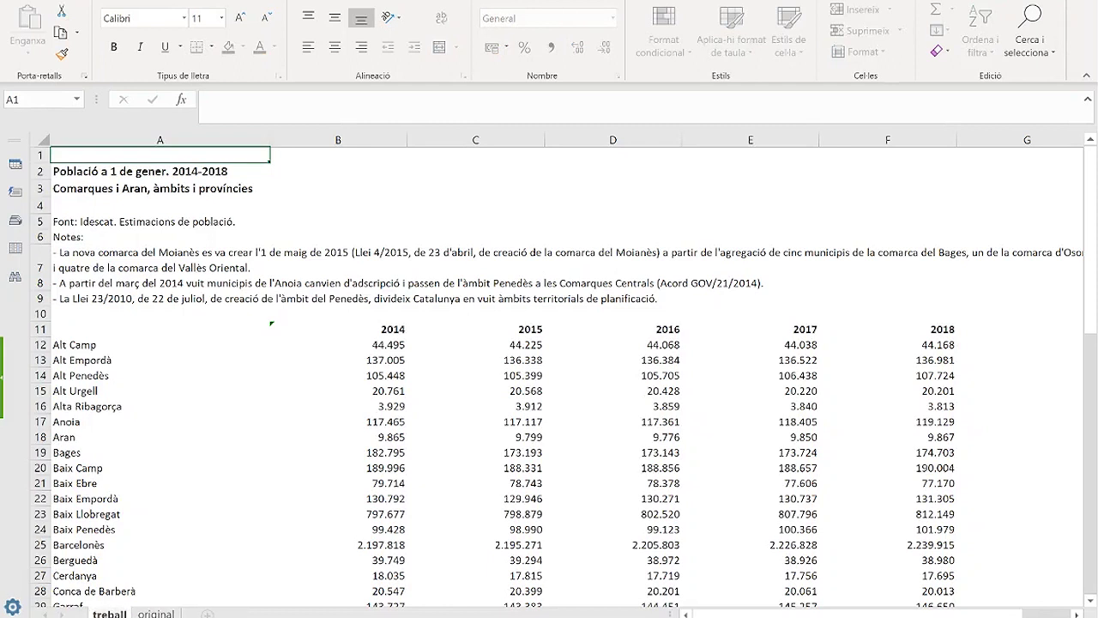
key("Return")
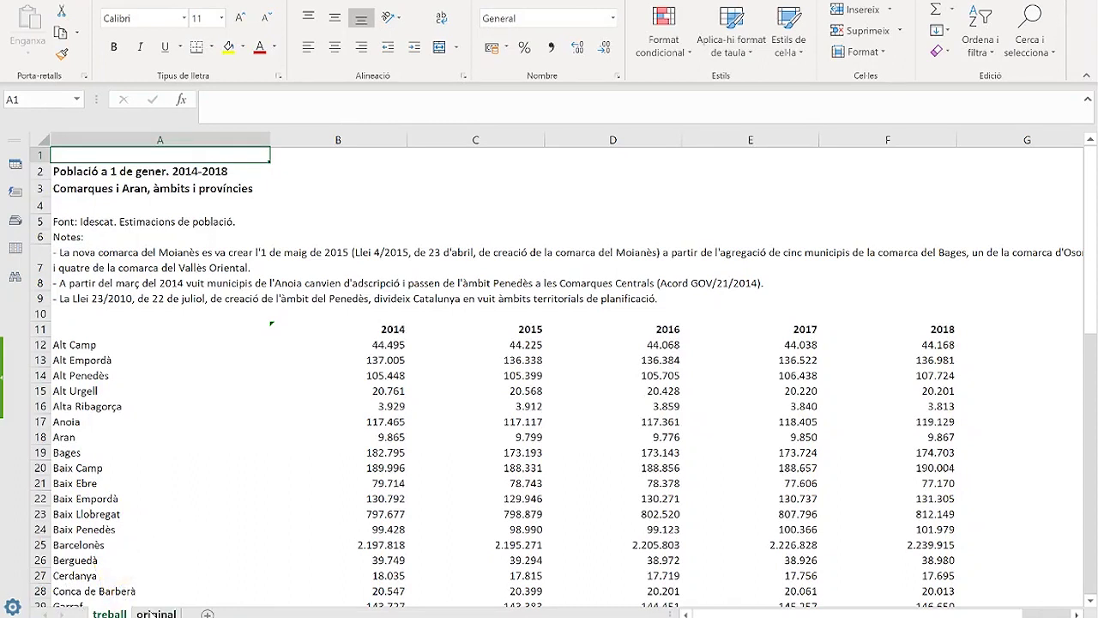
- Delete rows 1 to 10, containing the title and notes above the table, from the treball sheet
left_click_drag(157, 613, 86, 613)
left_click_drag(159, 613, 86, 613)
left_click(39, 159)
left_click_drag(40, 160, 39, 314)
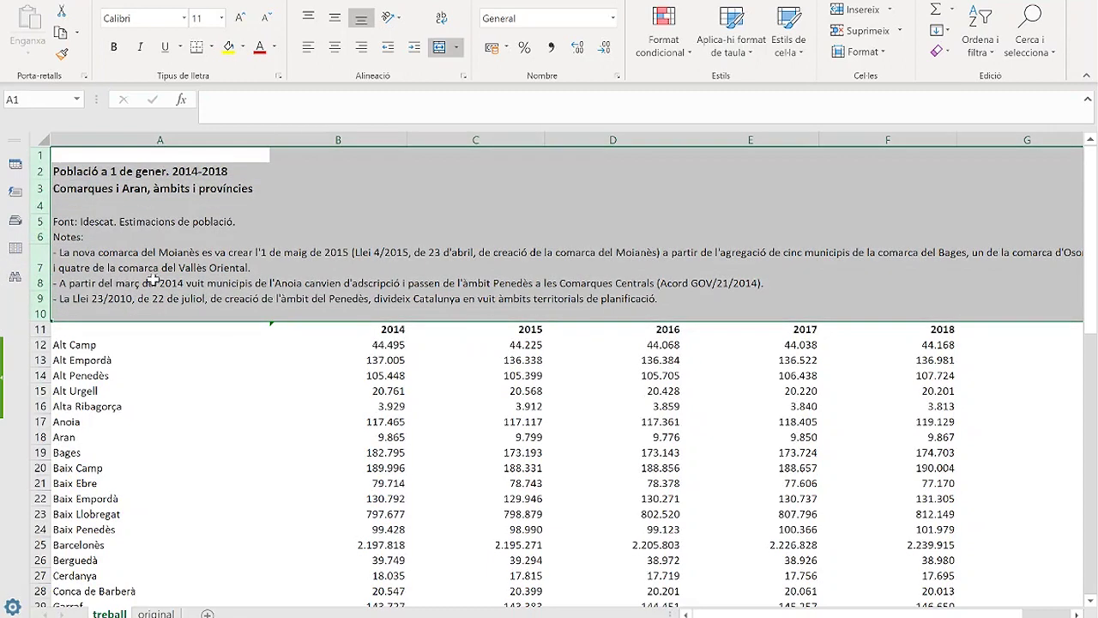
right_click(242, 238)
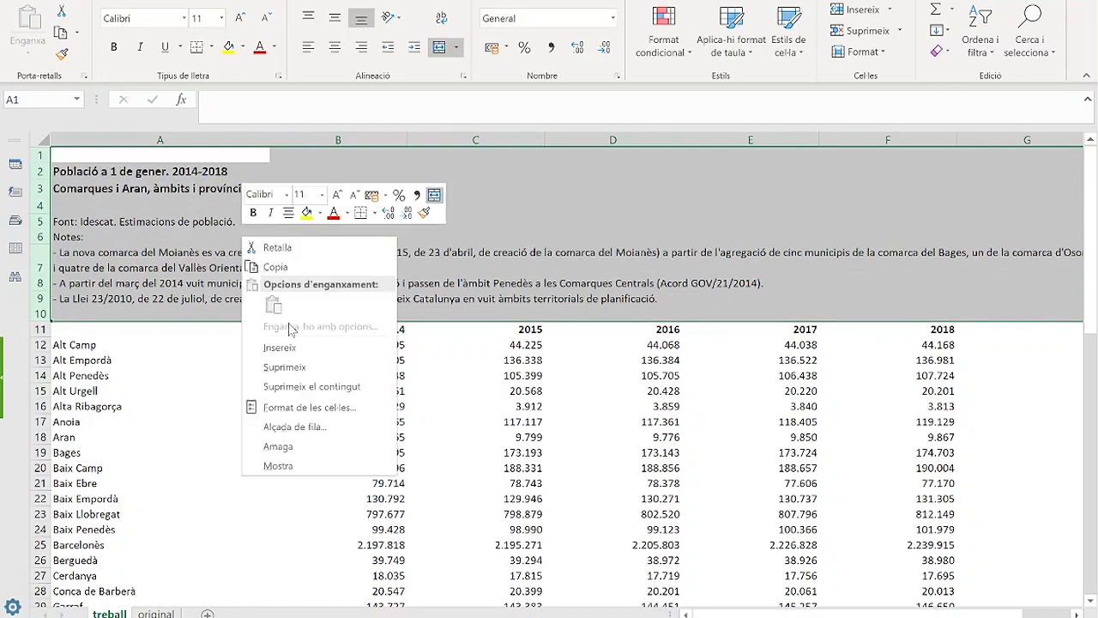
left_click(284, 368)
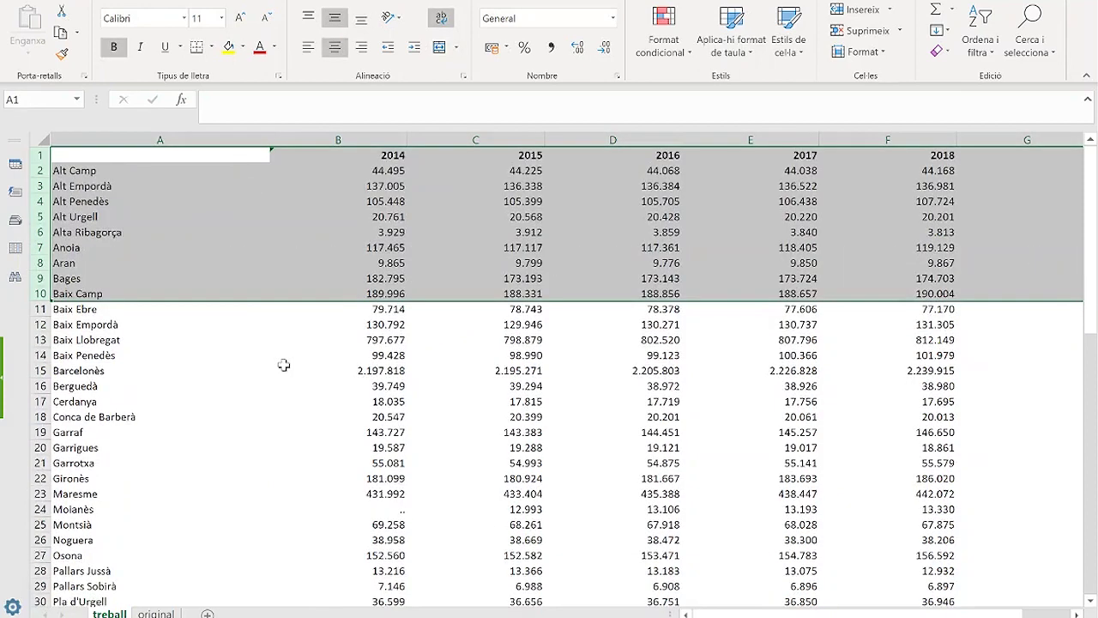
- Enter the heading COMARCA in cell A1 above the comarca names
left_click(160, 154)
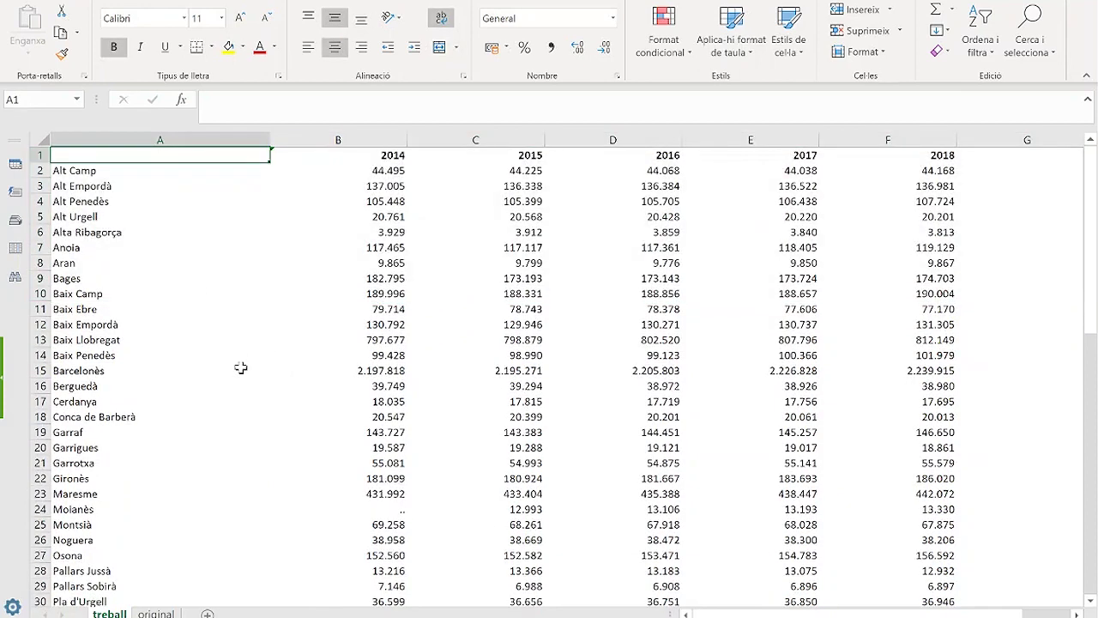
type("COMARCA")
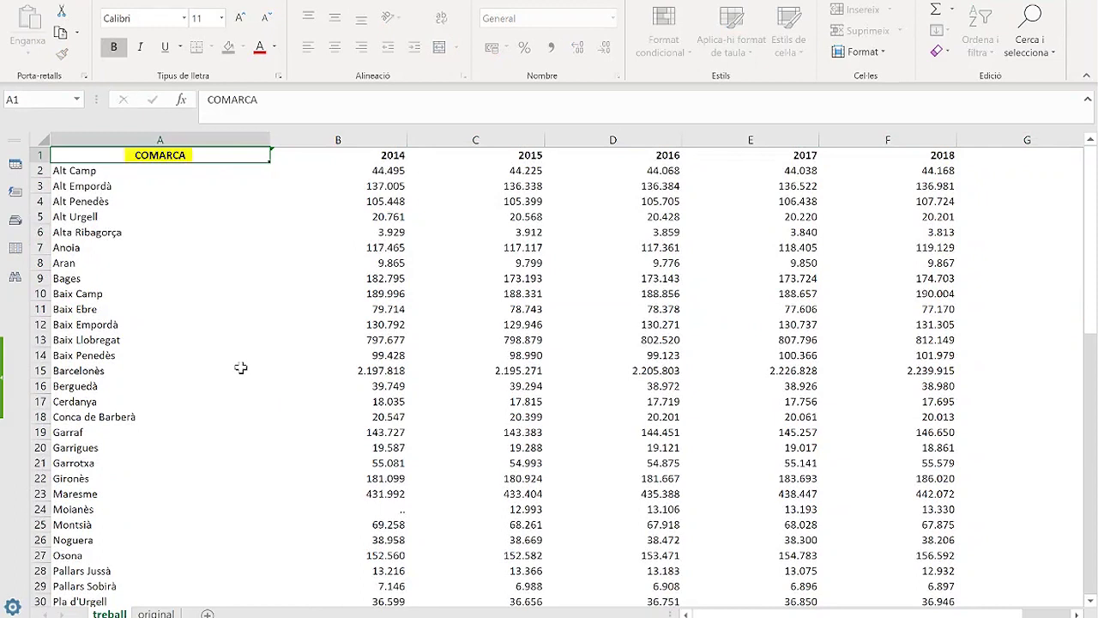
key("Return")
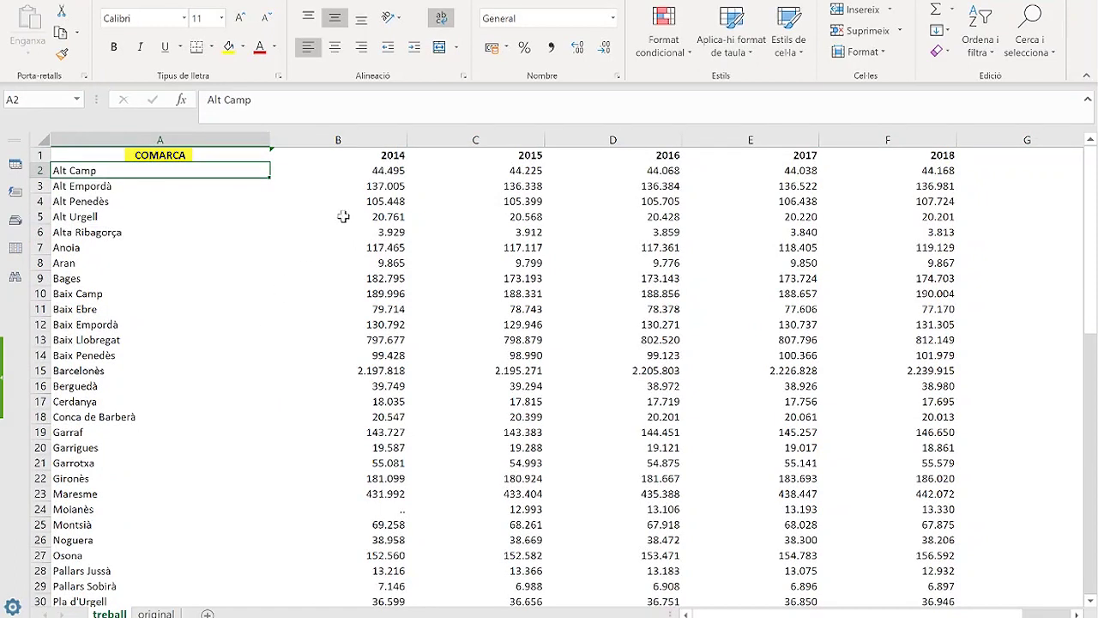
- Delete columns B to E, which hold the 2014 to 2017 population data
mouse_move(372, 137)
left_mouse_down()
mouse_move(608, 160)
mouse_move(784, 157)
mouse_move(689, 176)
left_mouse_up()
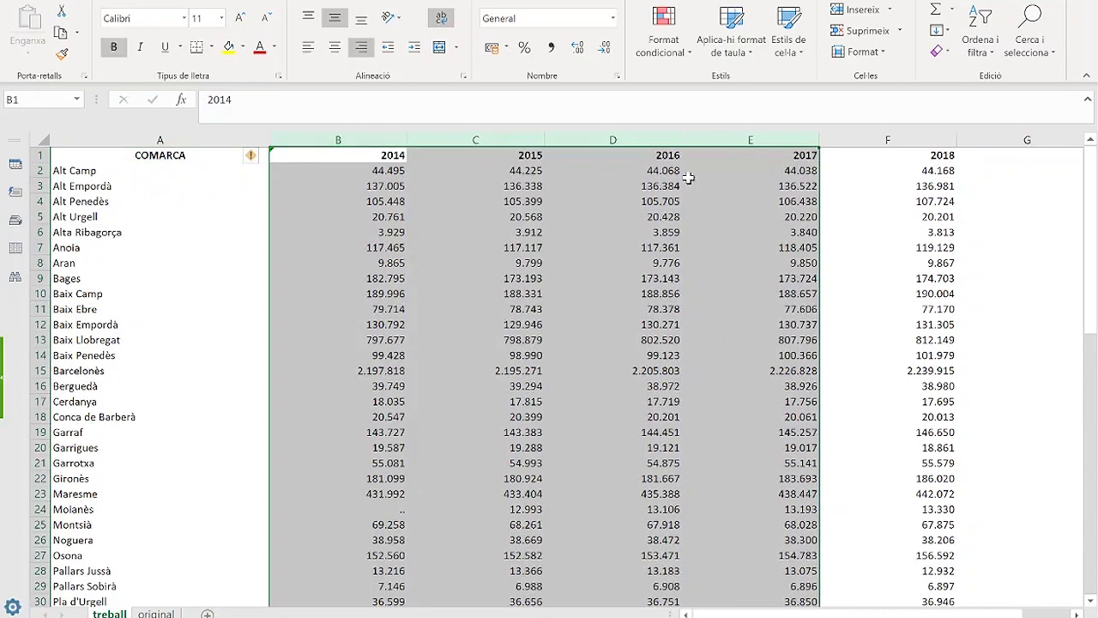
right_click(517, 216)
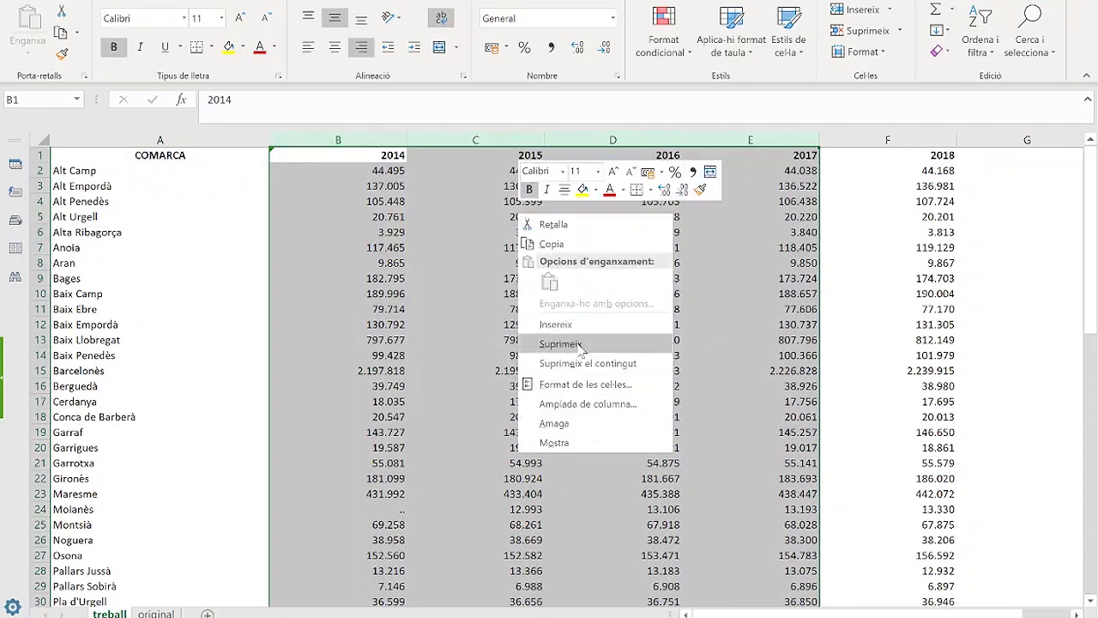
left_click(579, 345)
left_click(532, 342)
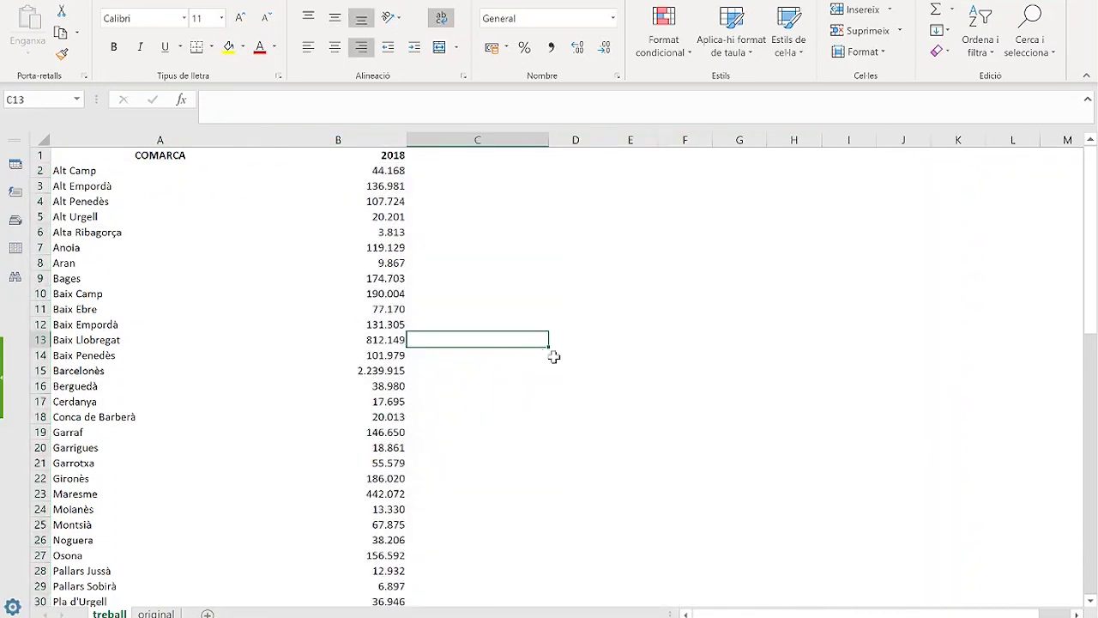
- Delete rows 44 to 60, from the Catalunya total through the source link below the comarca list
scroll(549, 355, "down", 7)
scroll(556, 356, "down", 2)
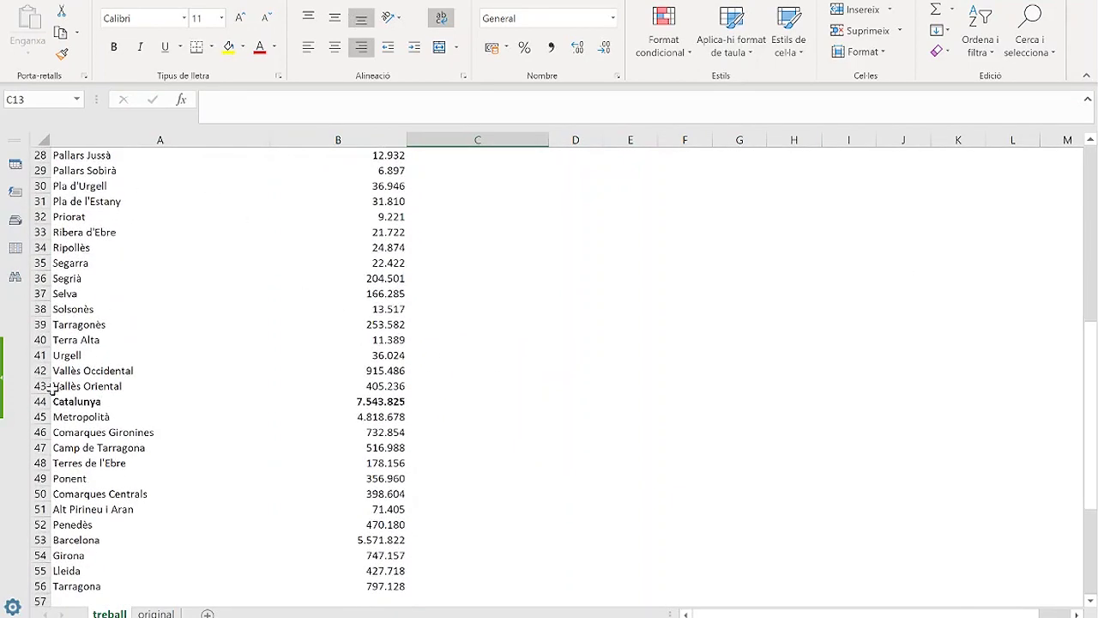
scroll(38, 401, "down", 2)
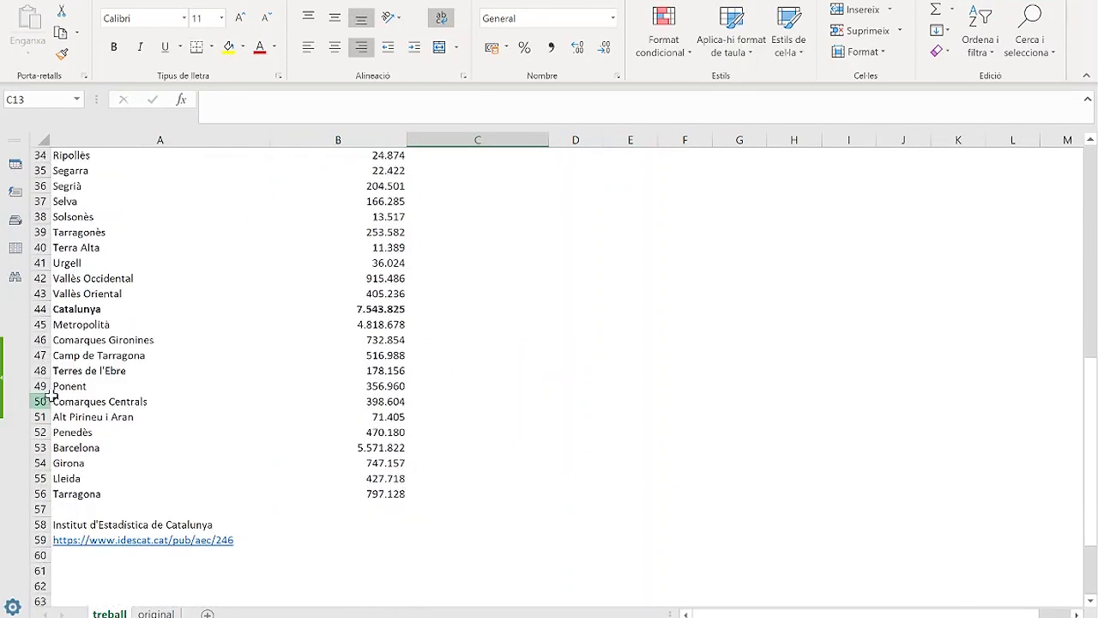
left_click(40, 309)
left_click_drag(41, 309, 7, 556)
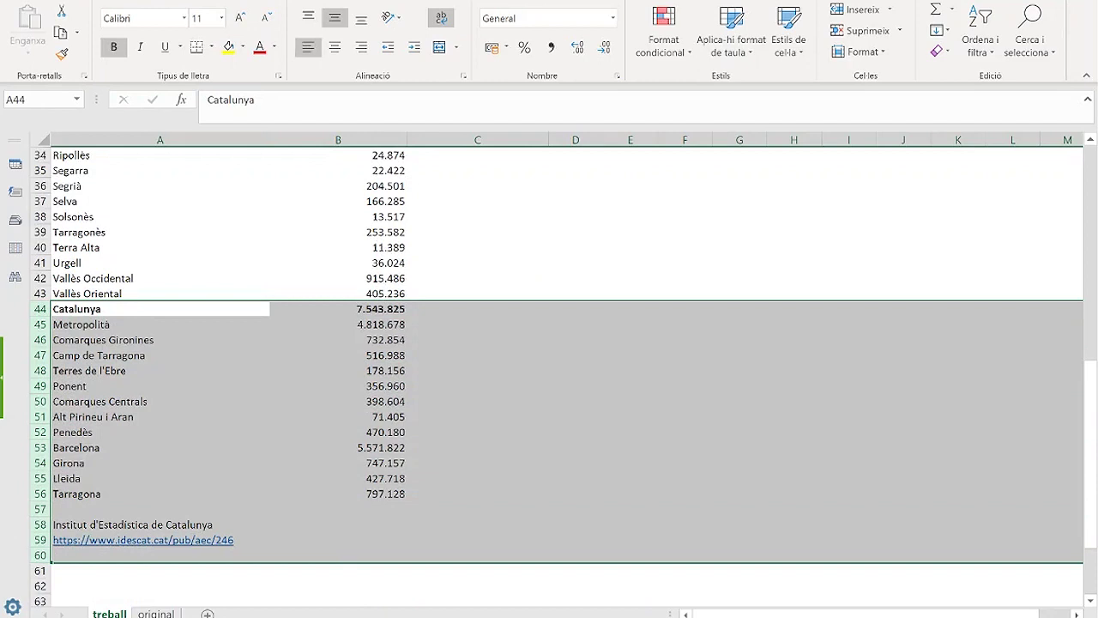
right_click(223, 465)
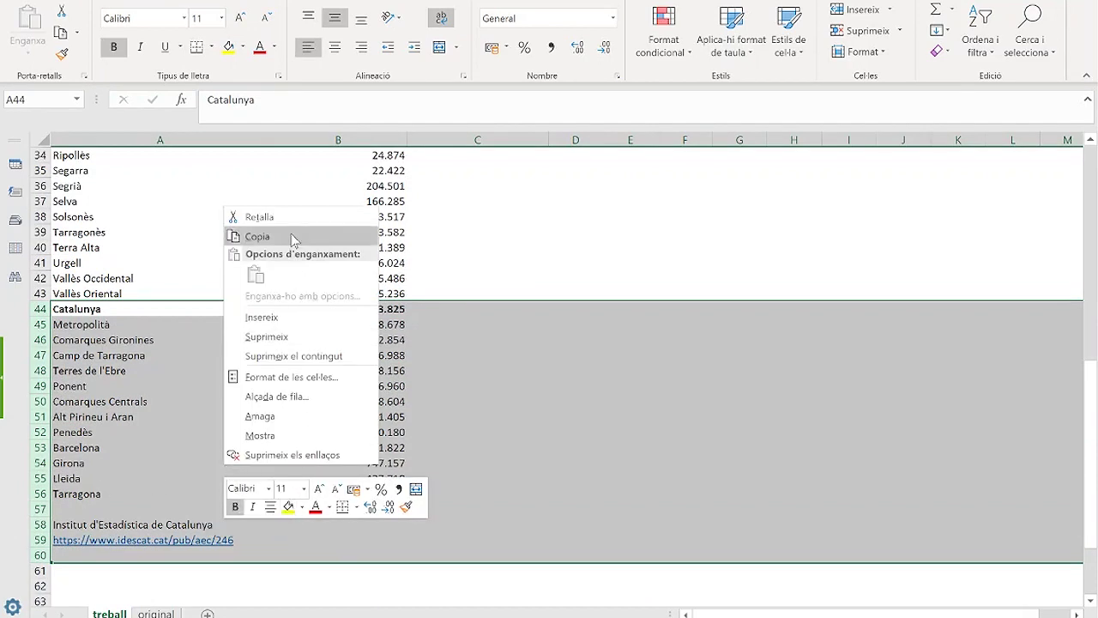
left_click(273, 337)
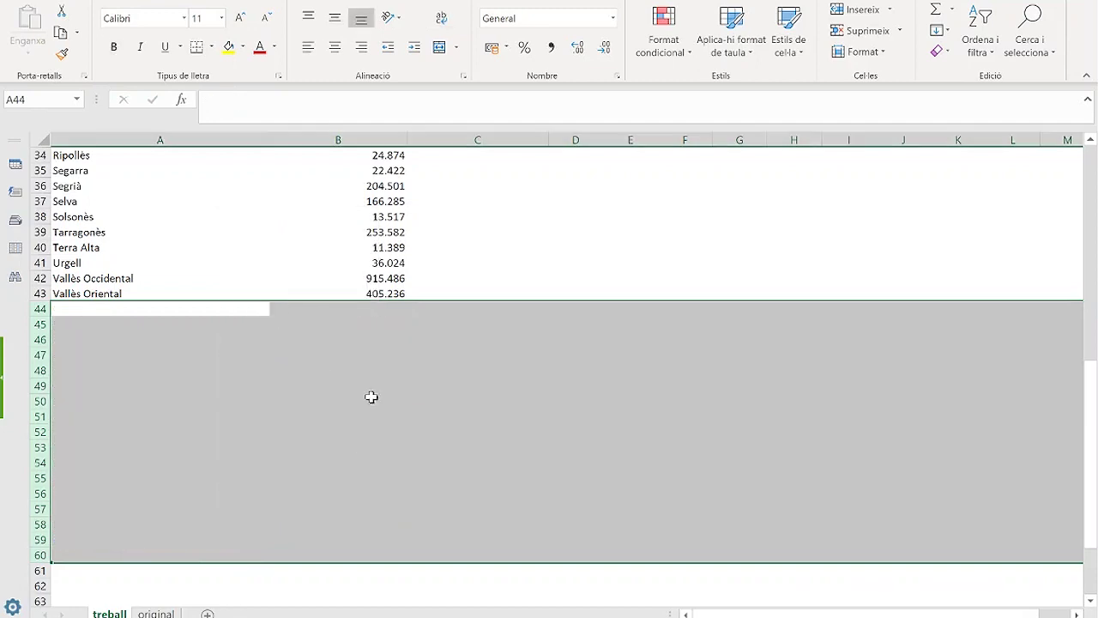
- Insert a blank column before the comarca names and enter the heading CODI in cell A1
scroll(453, 412, "up", 11)
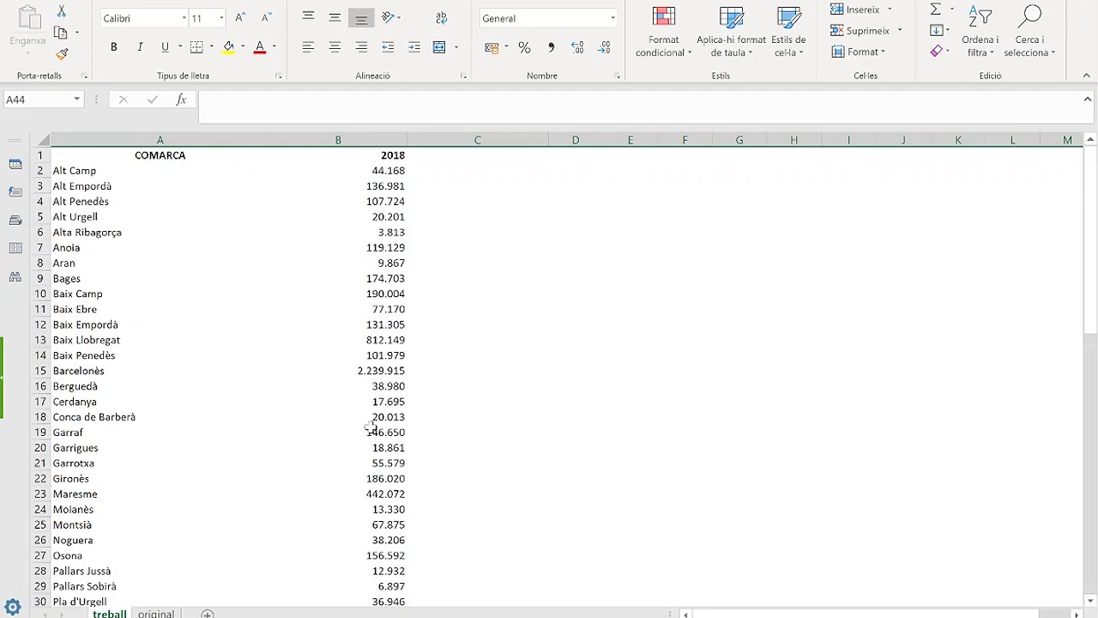
left_click(182, 139)
right_click(182, 140)
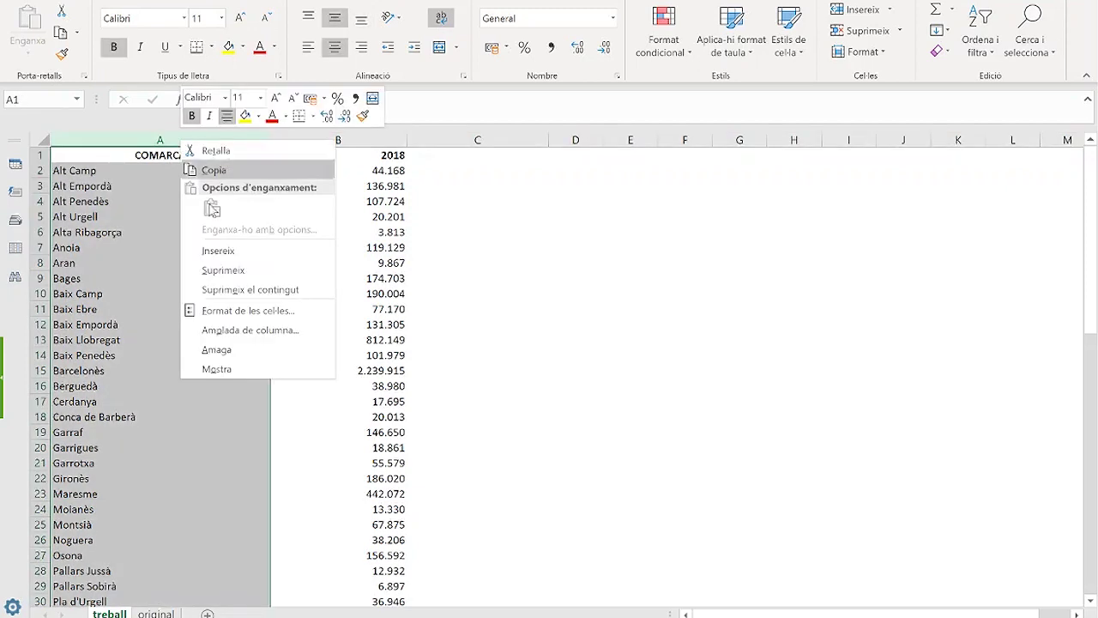
left_click(230, 251)
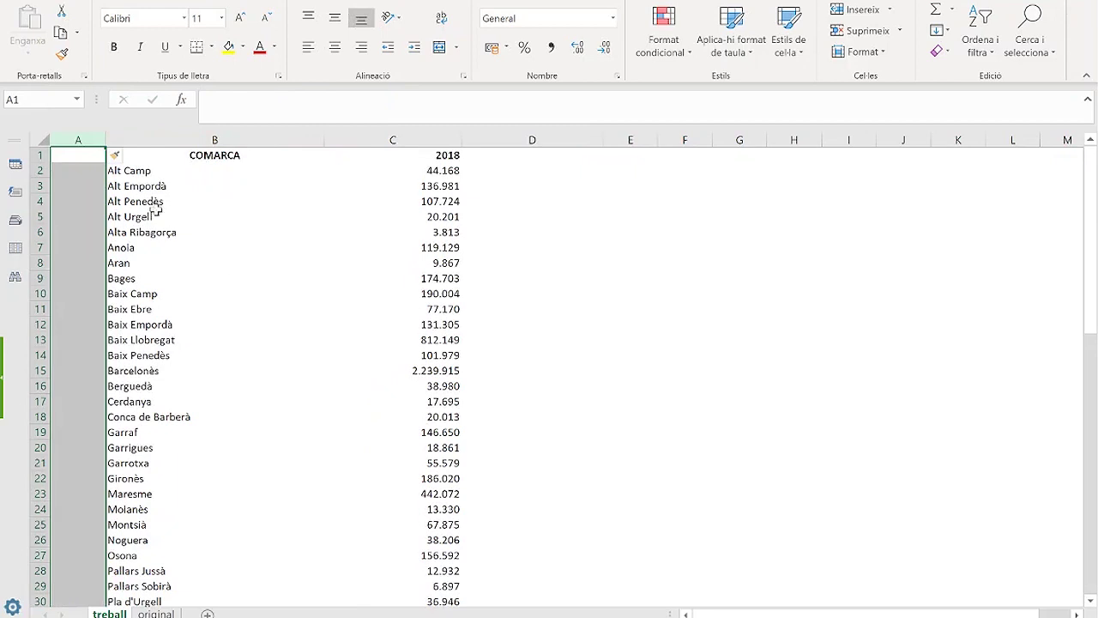
left_click(68, 153)
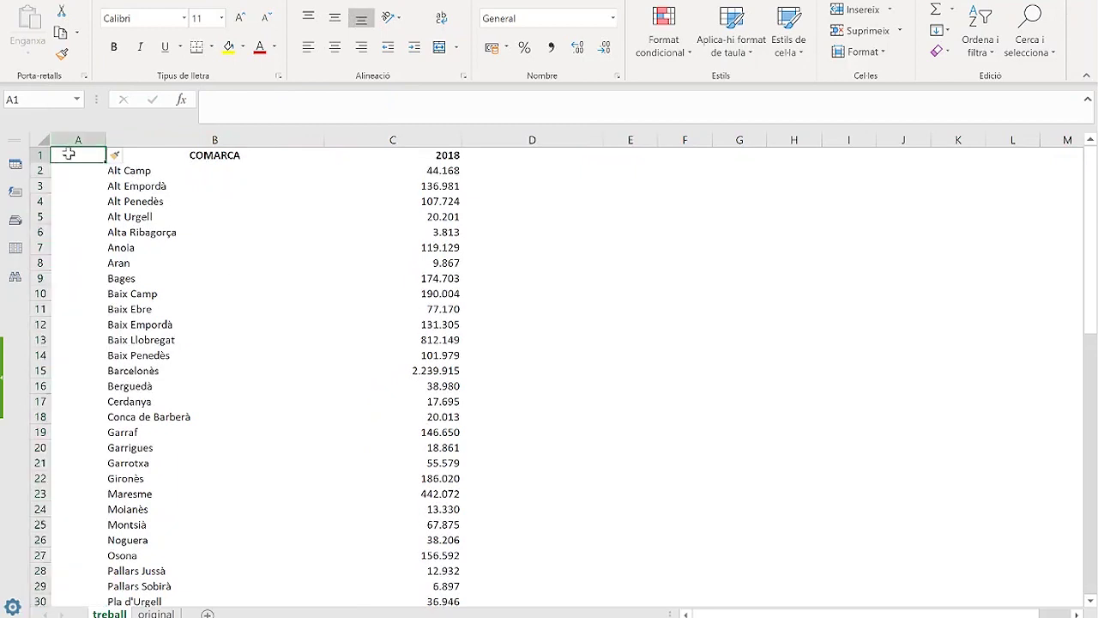
type("CODI")
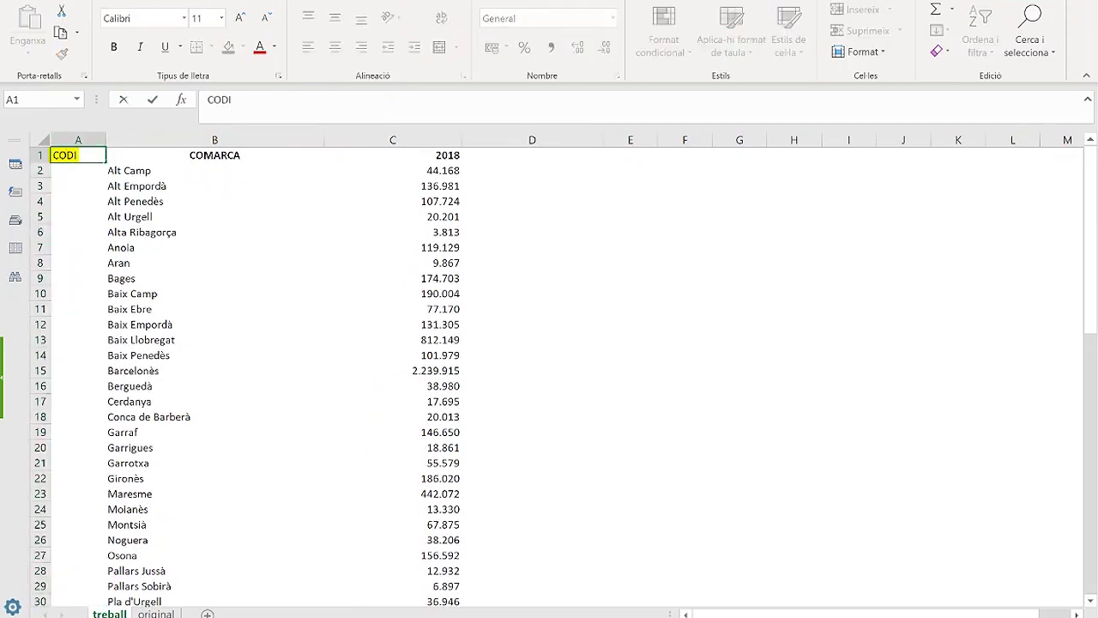
key("Return")
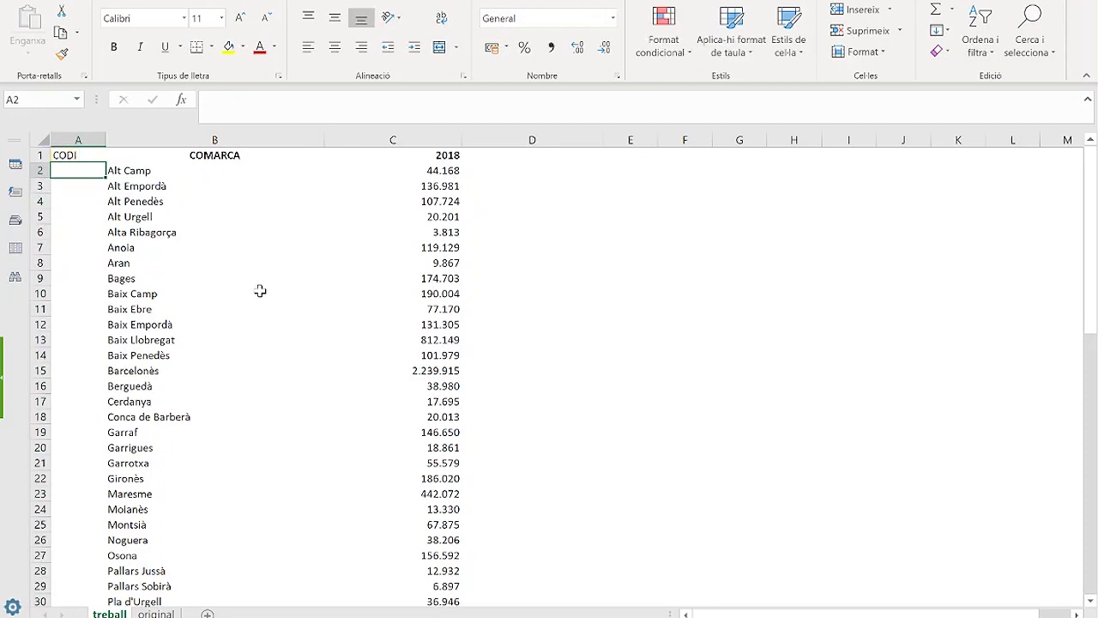
- Number the comarcas consecutively in the CODI column, entering 1 and 2 and filling the series down to 42 in A43
left_click(84, 170)
type("1")
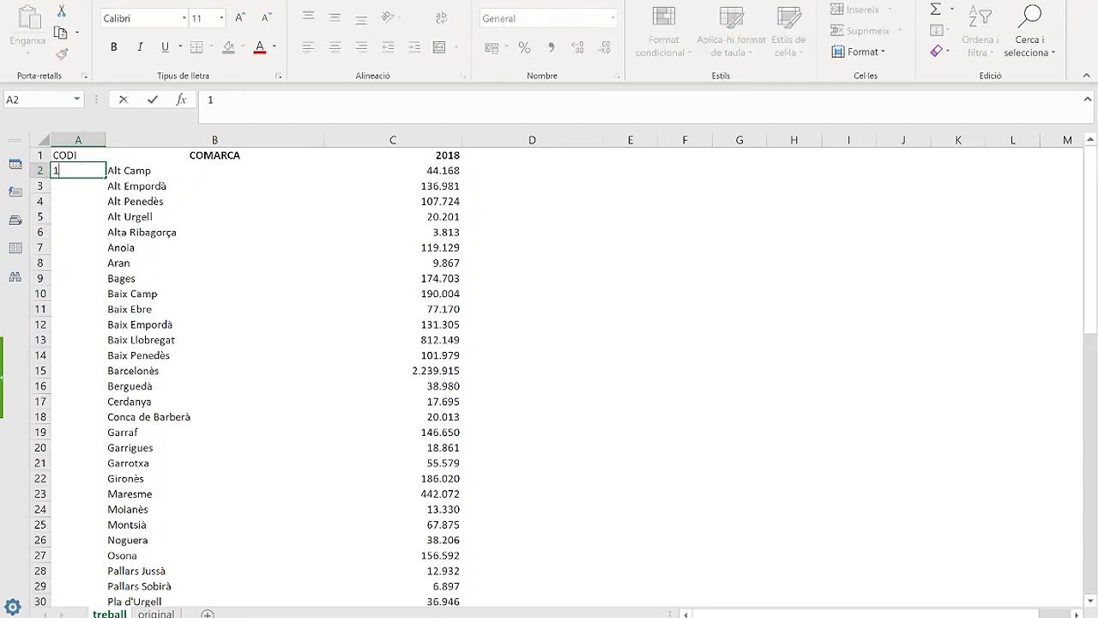
key("Return")
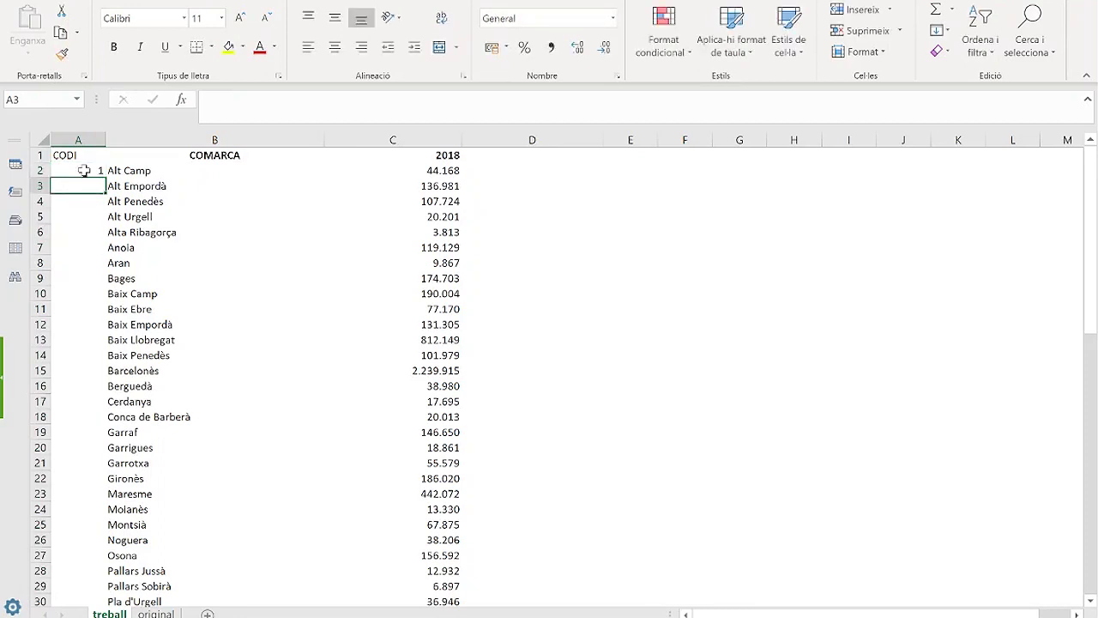
key("Return")
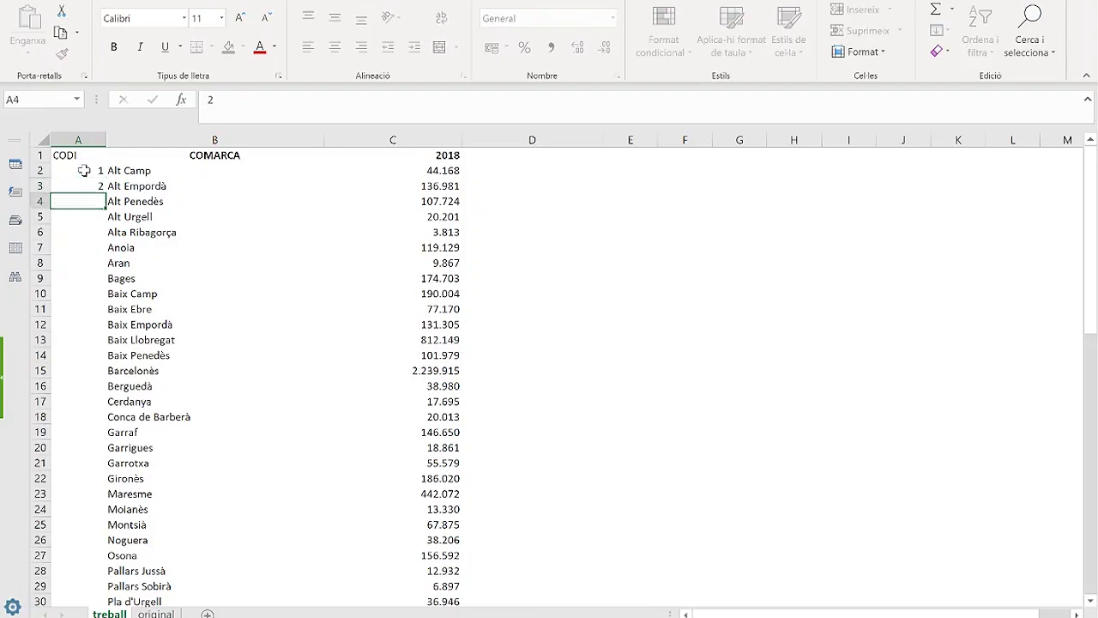
left_click_drag(81, 175, 86, 573)
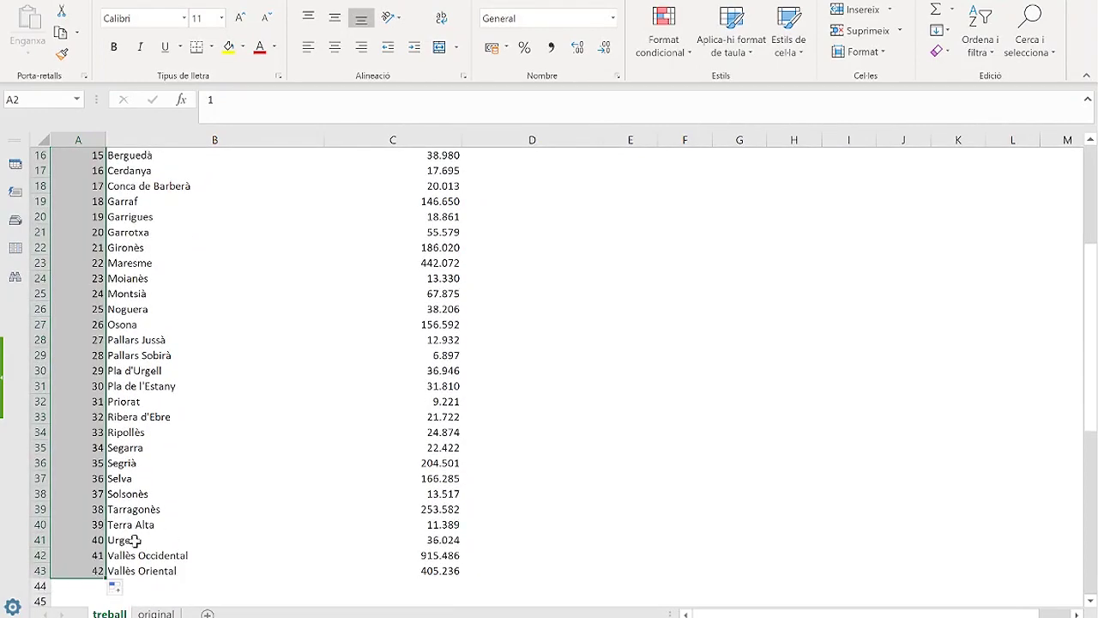
left_click(92, 570)
left_click(150, 571)
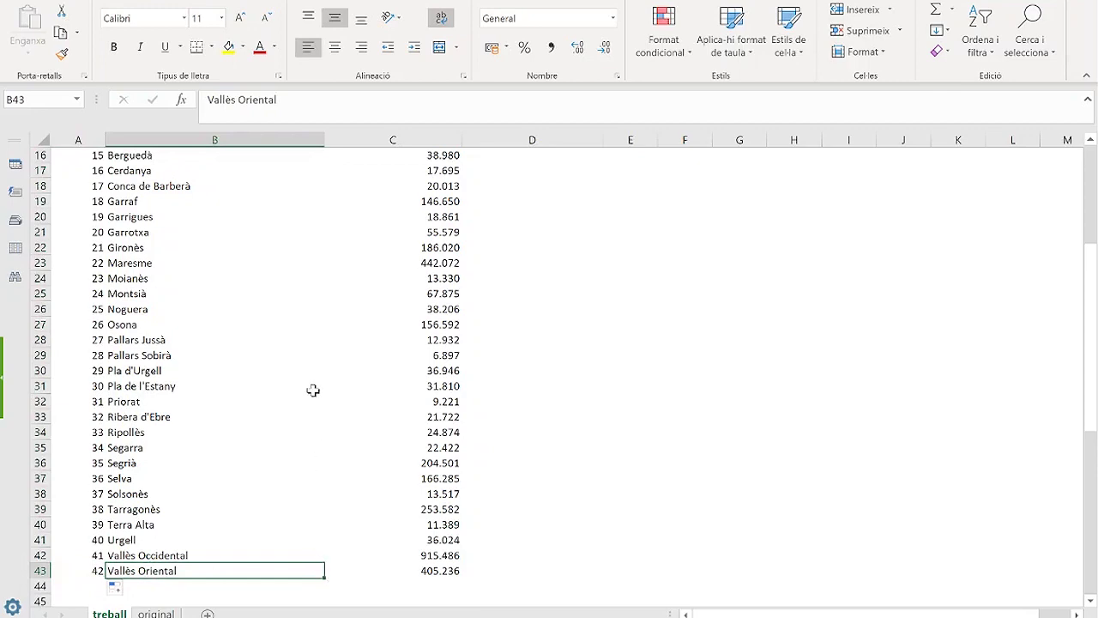
- Move the Aran name and its 2018 population from B8:C8 to B45:C45, below the comarca list
scroll(308, 390, "up", 5)
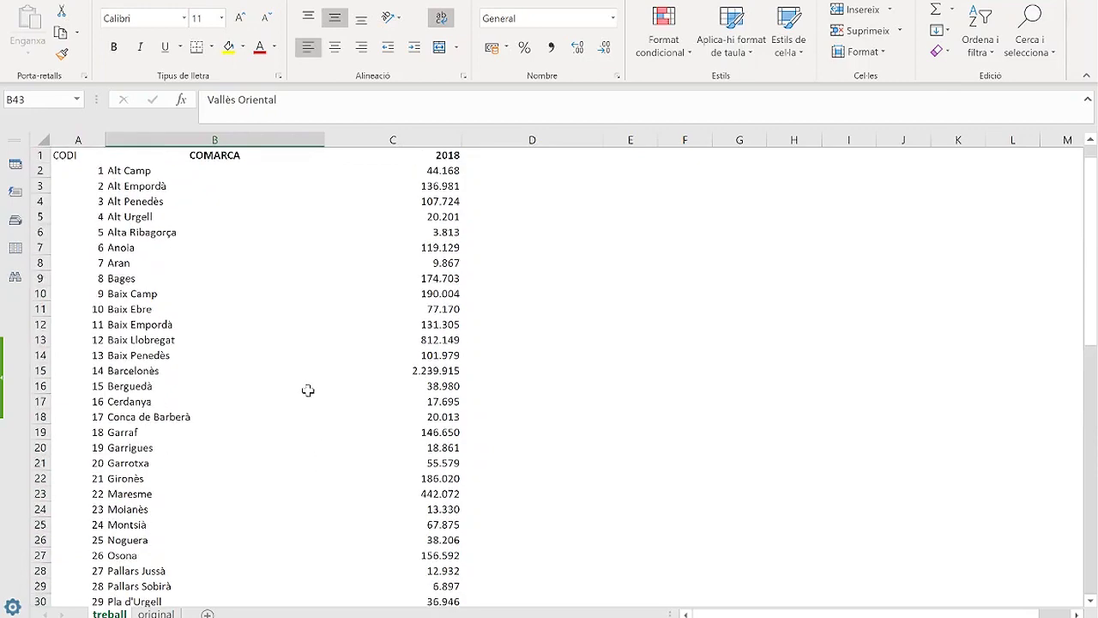
left_click(125, 265)
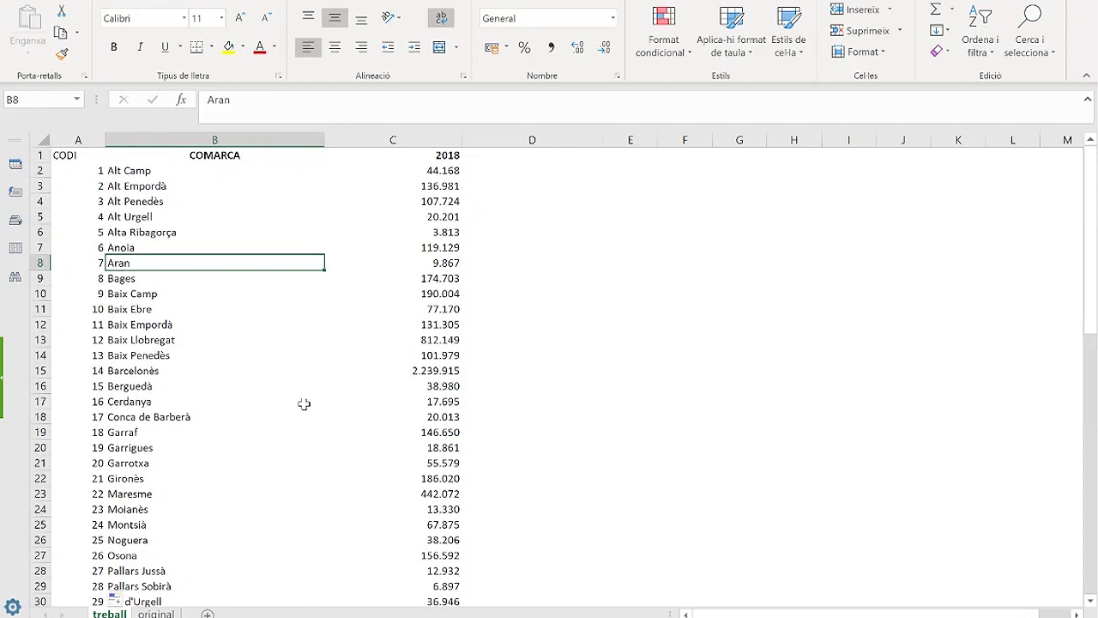
left_click_drag(252, 263, 383, 266)
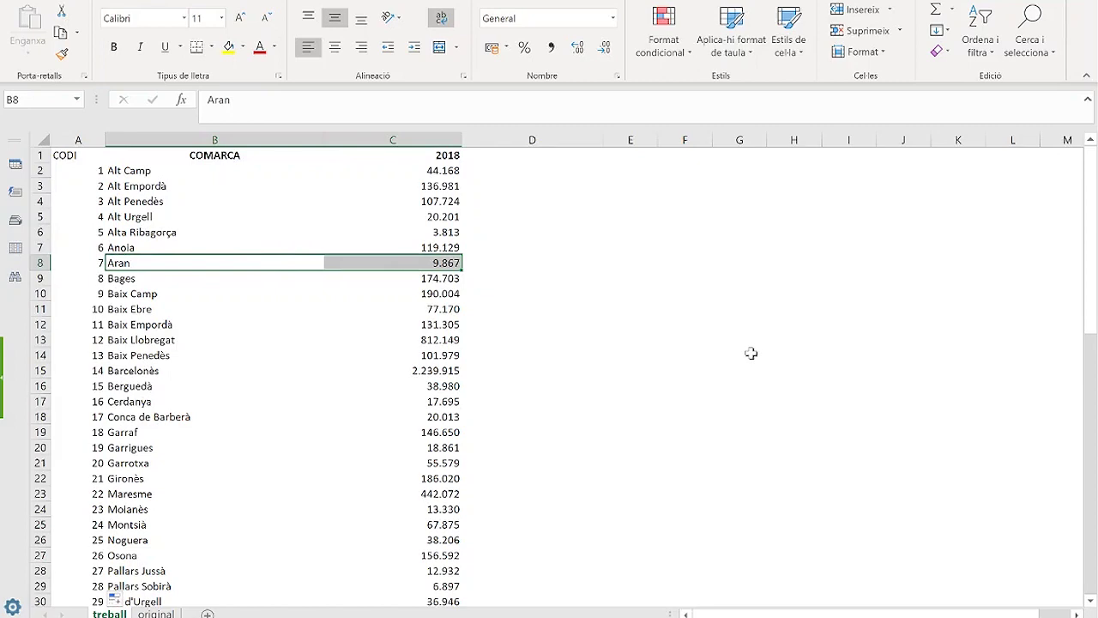
key("ctrl+c")
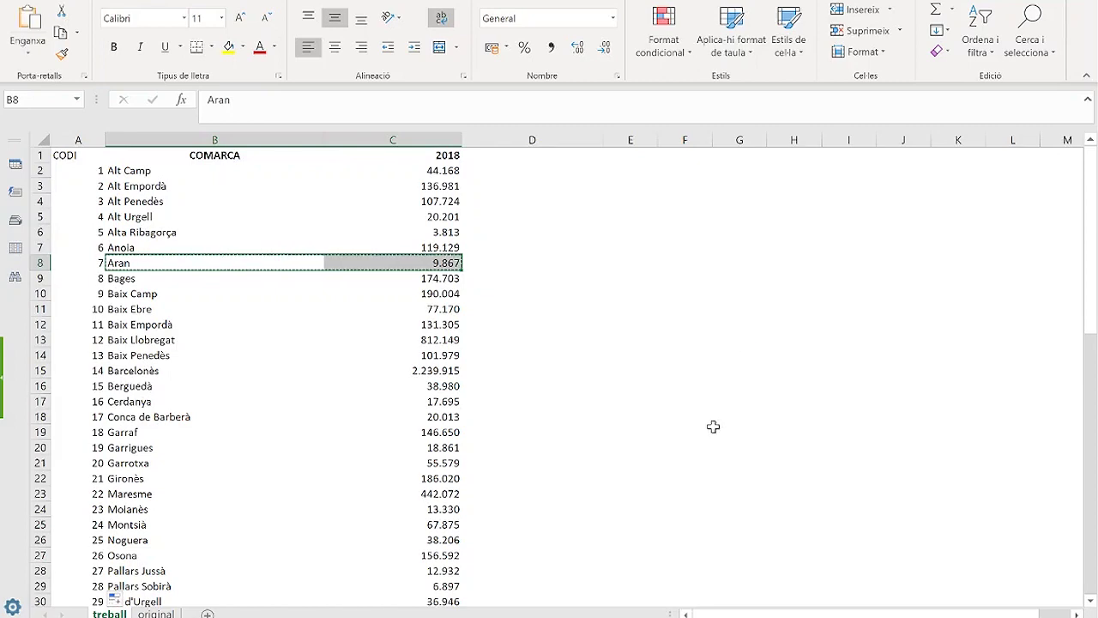
scroll(703, 429, "down", 5)
scroll(466, 521, "down", 2)
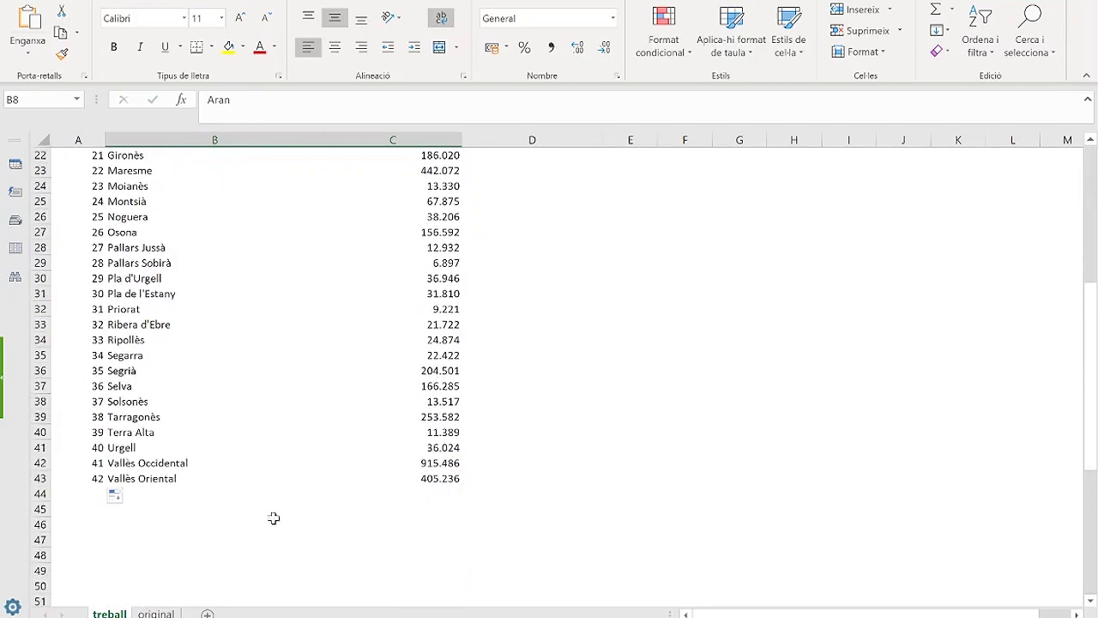
left_click(133, 508)
key("ctrl+v")
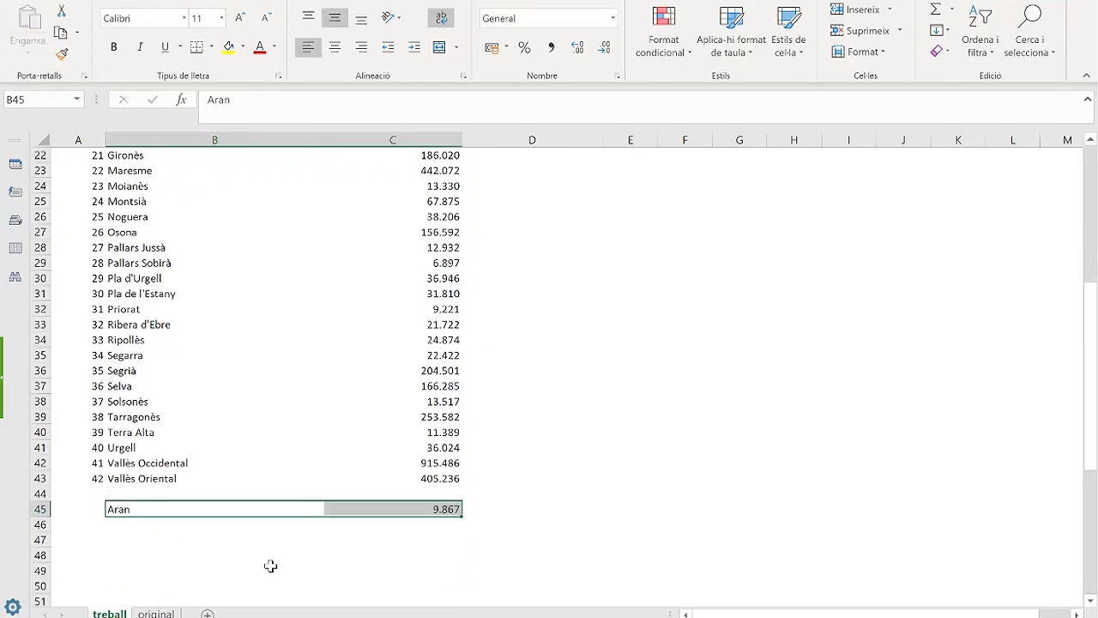
- Delete the emptied cells B8:C8, shifting the cells below up
scroll(571, 482, "up", 5)
scroll(571, 481, "up", 2)
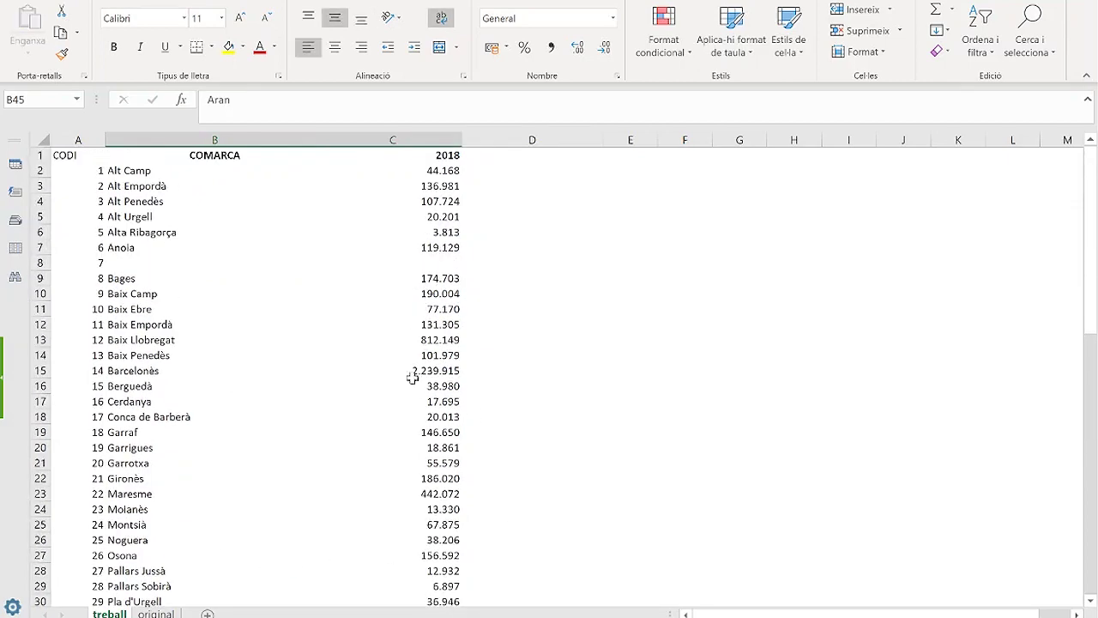
left_click_drag(113, 261, 392, 261)
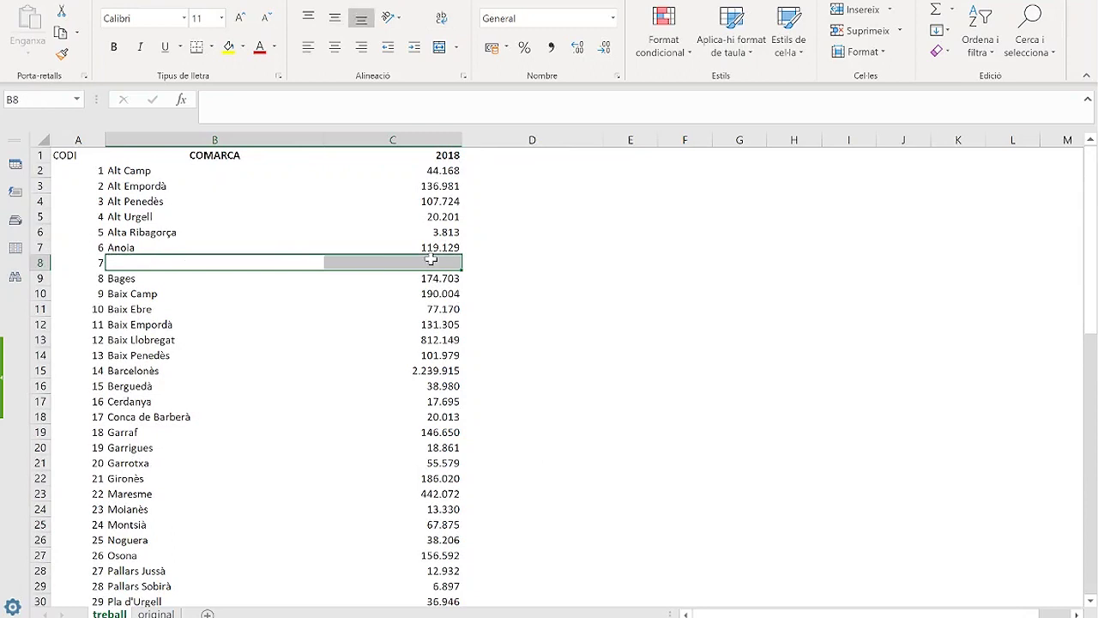
right_click(432, 260)
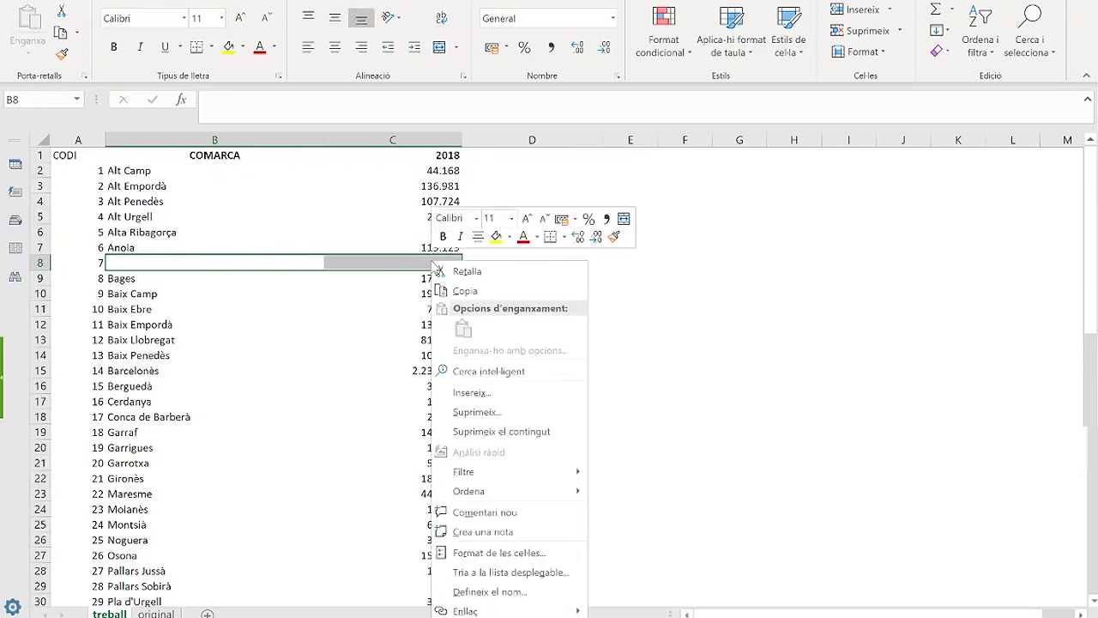
left_click(488, 413)
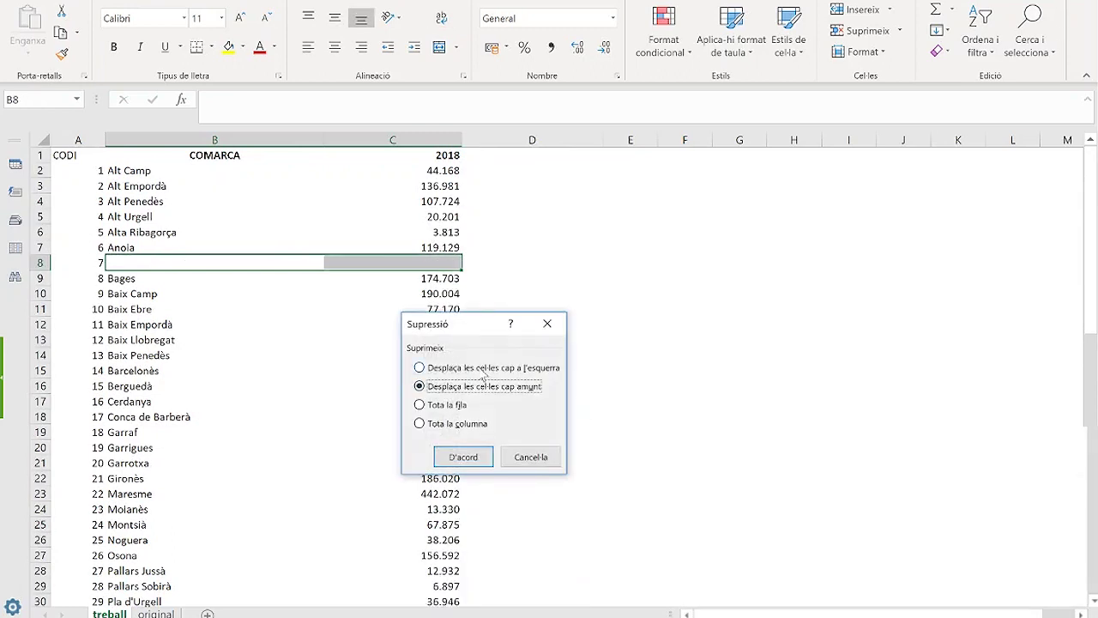
left_click(459, 457)
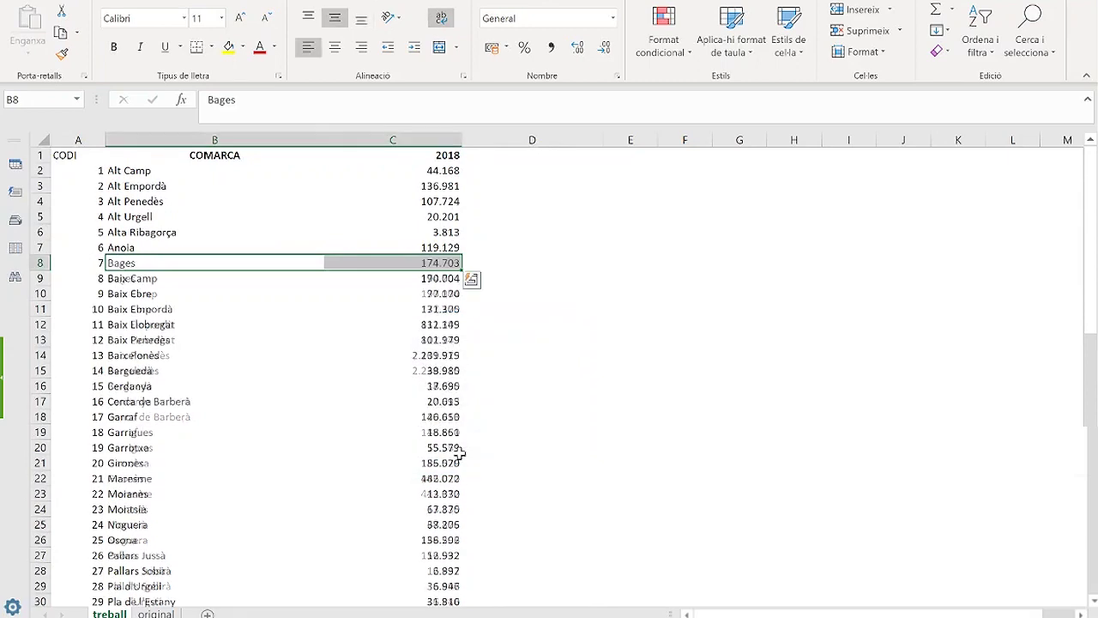
left_click(625, 403)
- Move the Moianès name and its 2018 population from B23:C23 to B43:C43, just above Aran
scroll(589, 361, "down", 1)
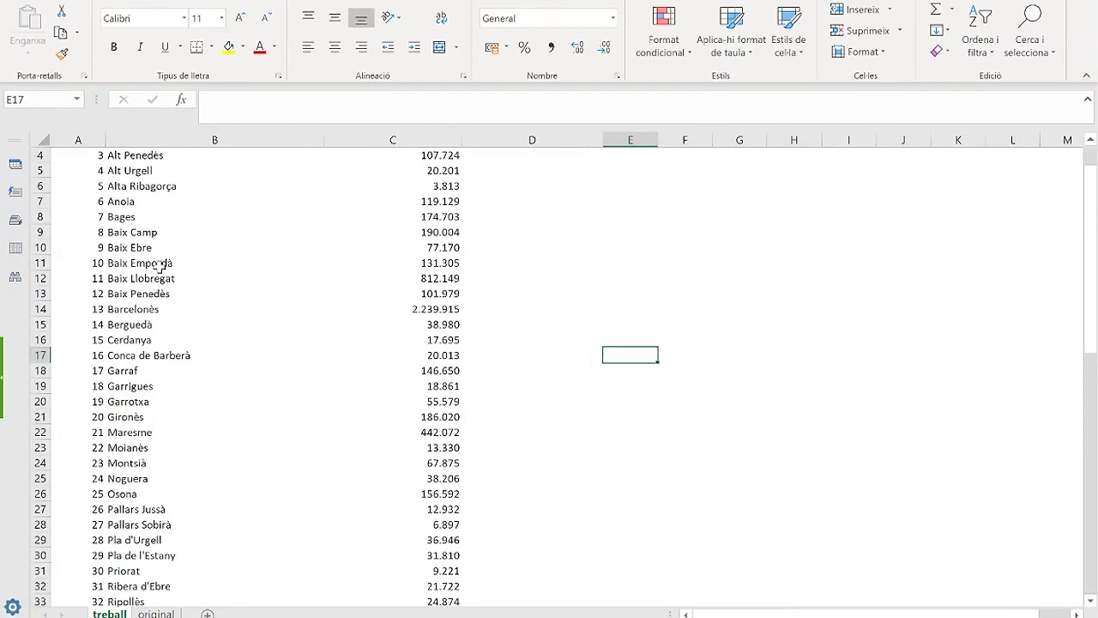
scroll(152, 340, "down", 2)
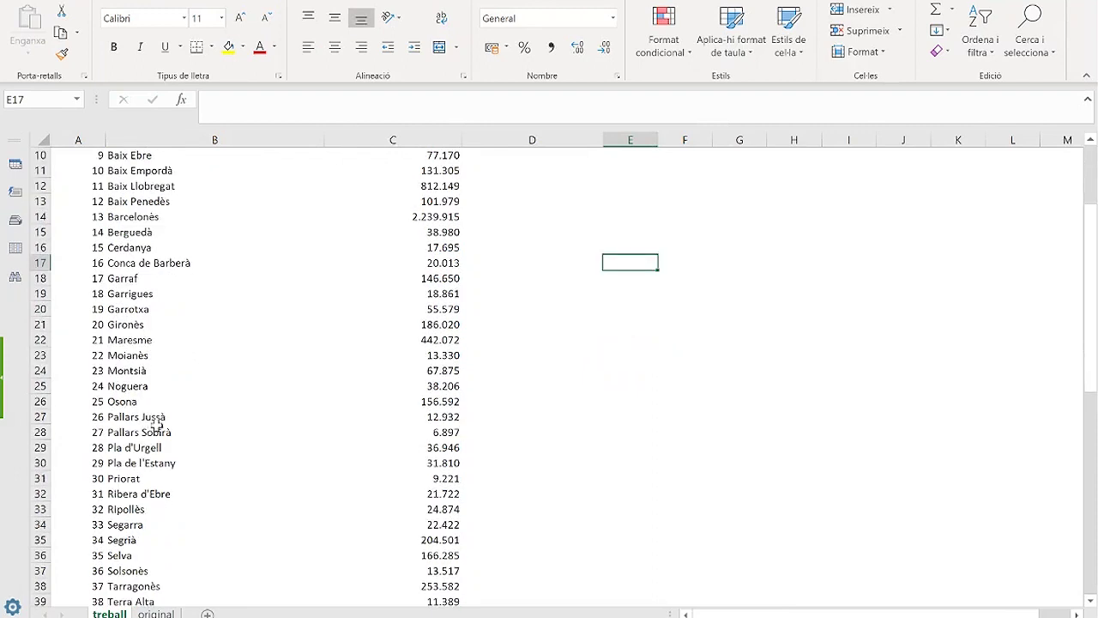
left_click(147, 354)
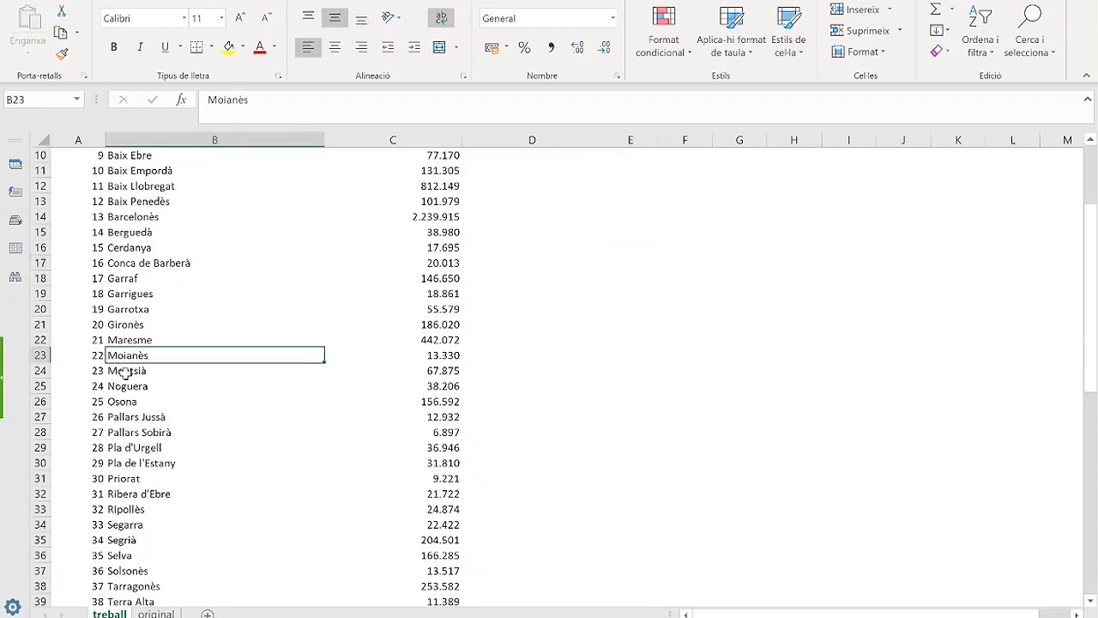
left_click_drag(164, 355, 433, 360)
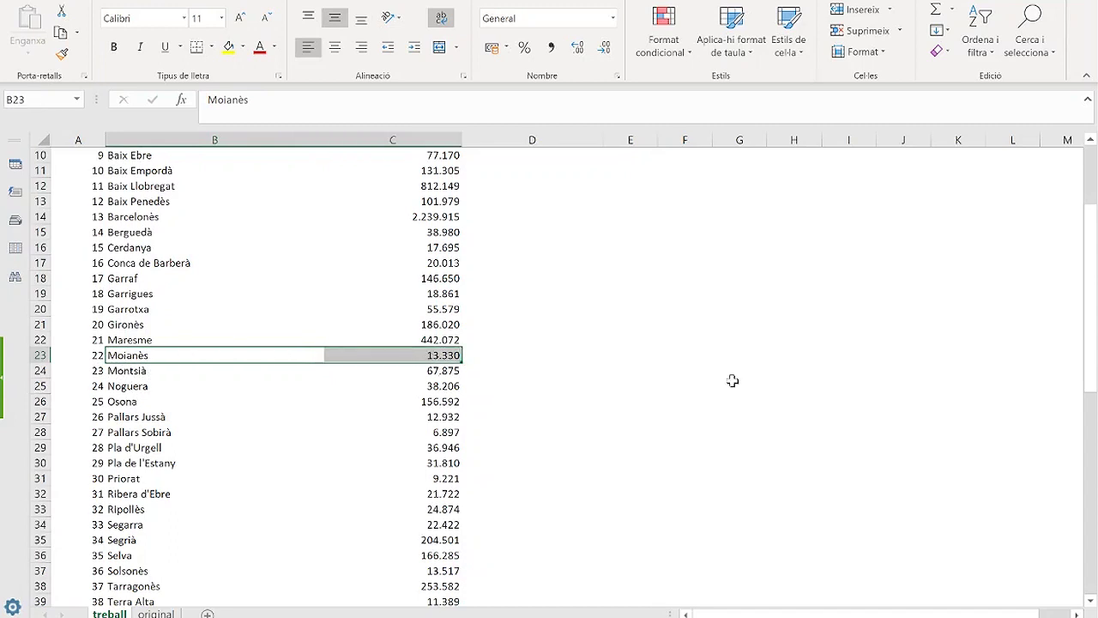
scroll(712, 395, "down", 6)
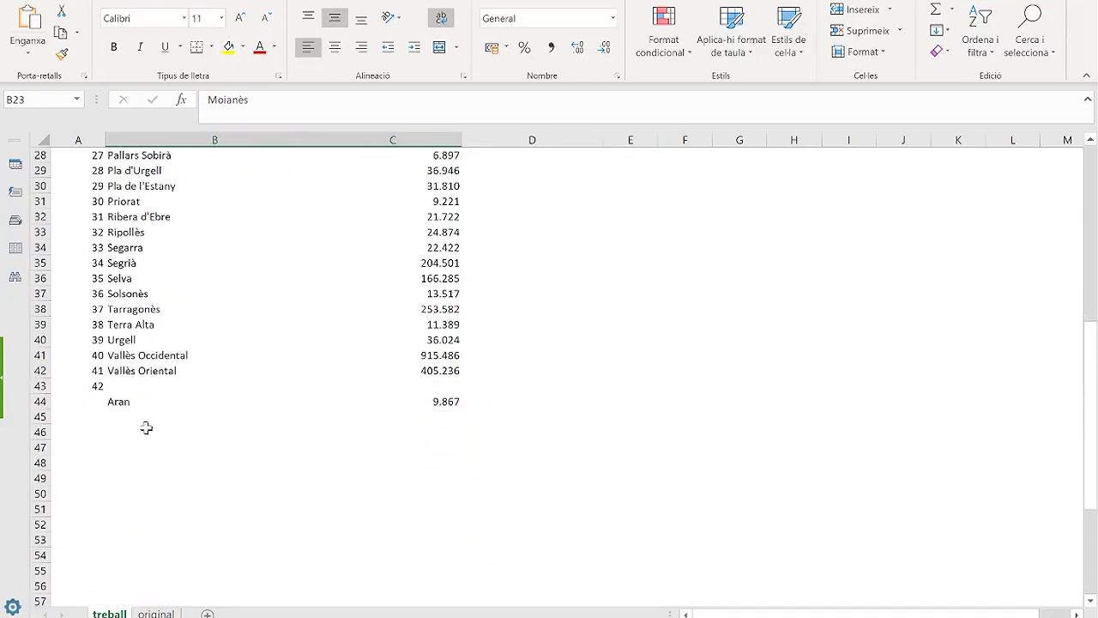
left_click(129, 386)
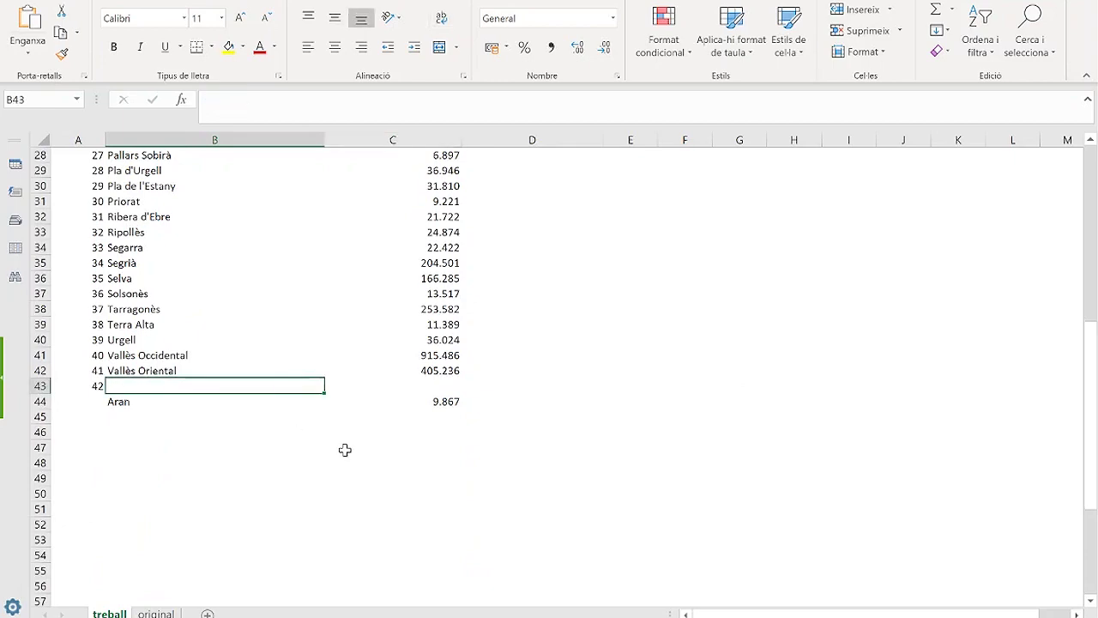
key("ctrl+v")
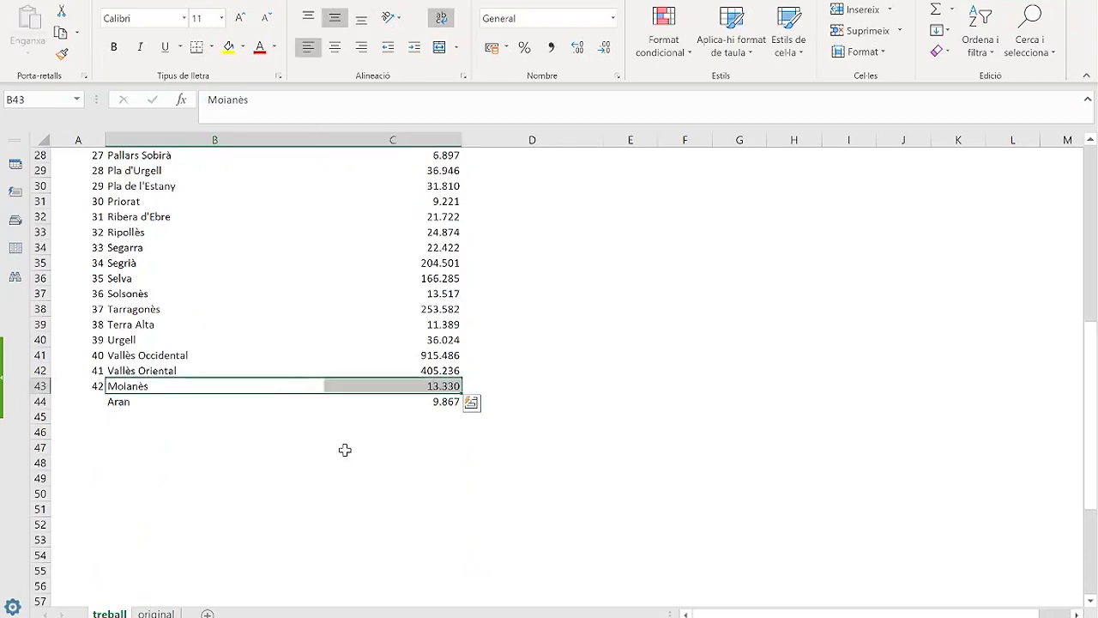
- Delete the emptied cells B23:C23, shifting the cells below up, and select the Aran name and population in the last row
scroll(345, 450, "up", 7)
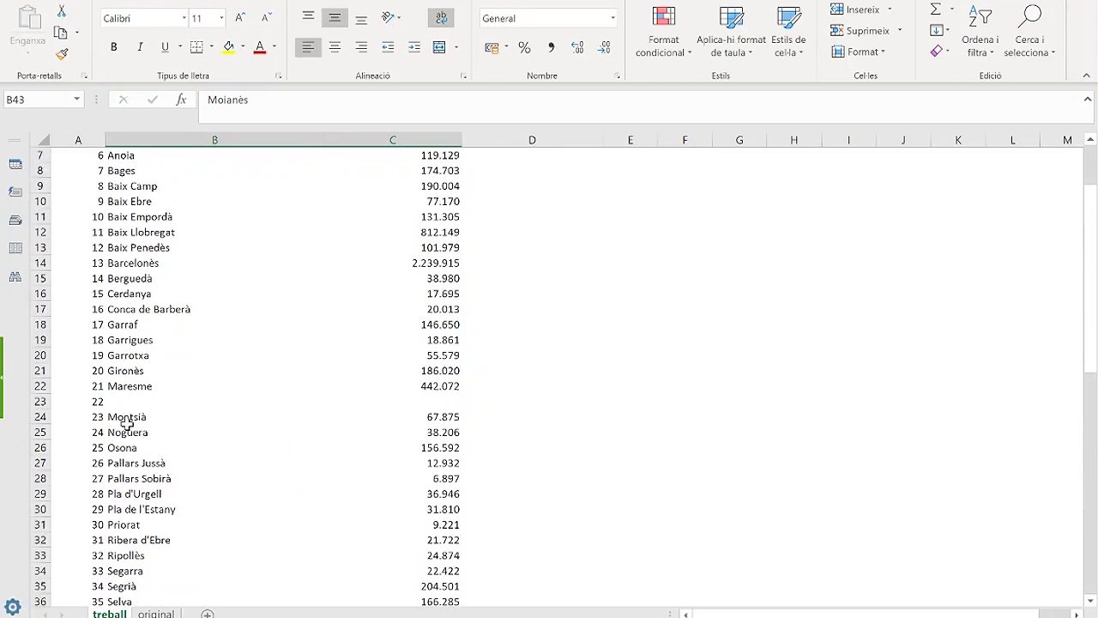
left_click_drag(125, 401, 420, 402)
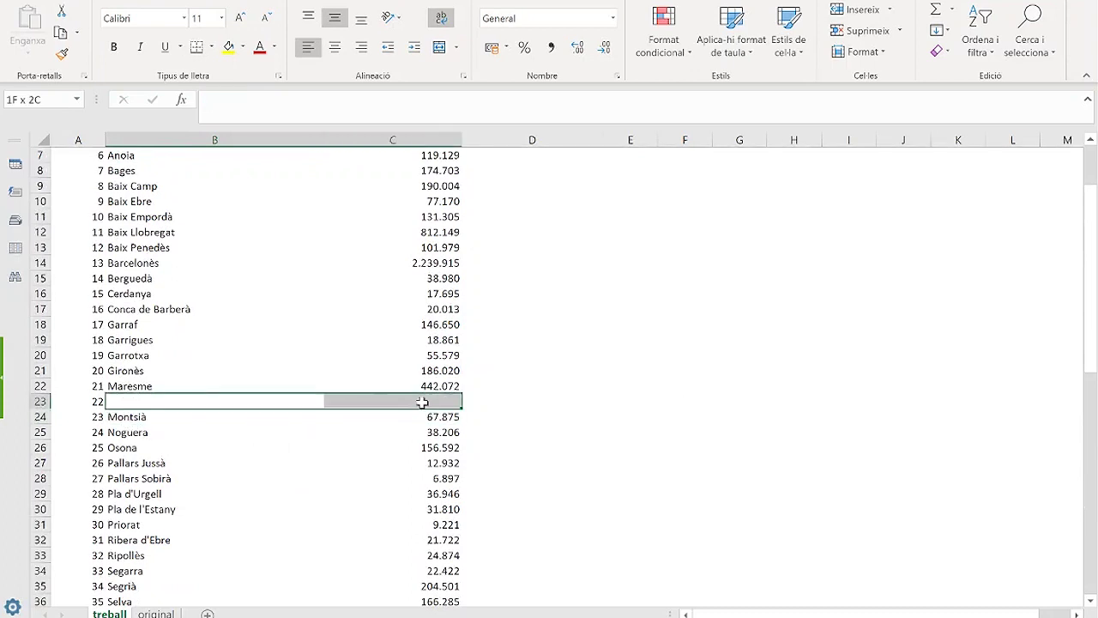
right_click(229, 400)
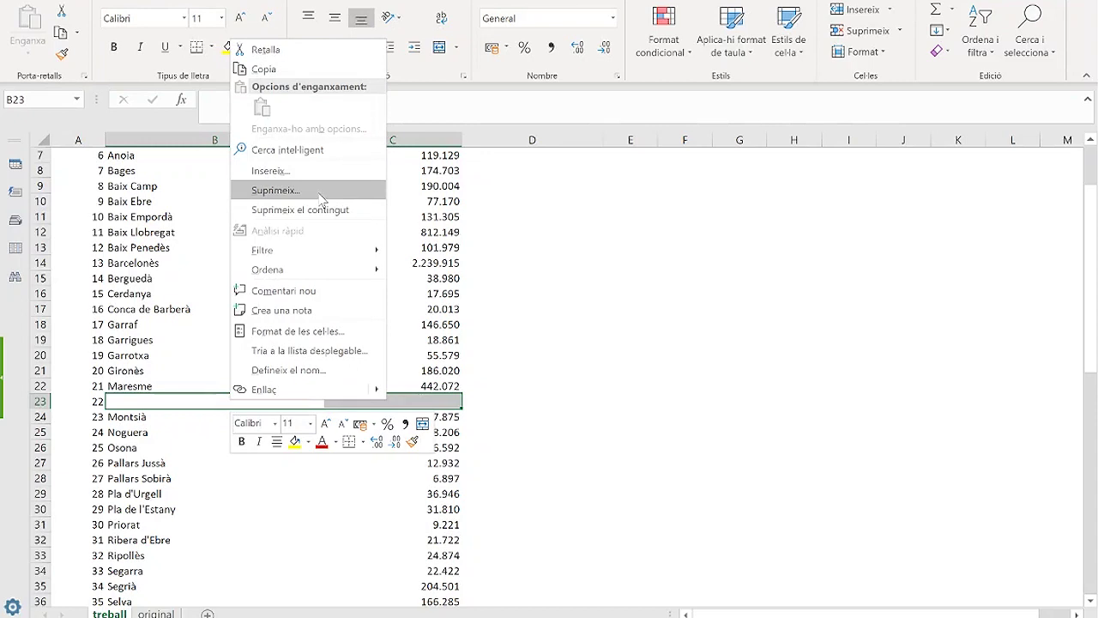
left_click(321, 196)
left_click(298, 246)
left_click(668, 398)
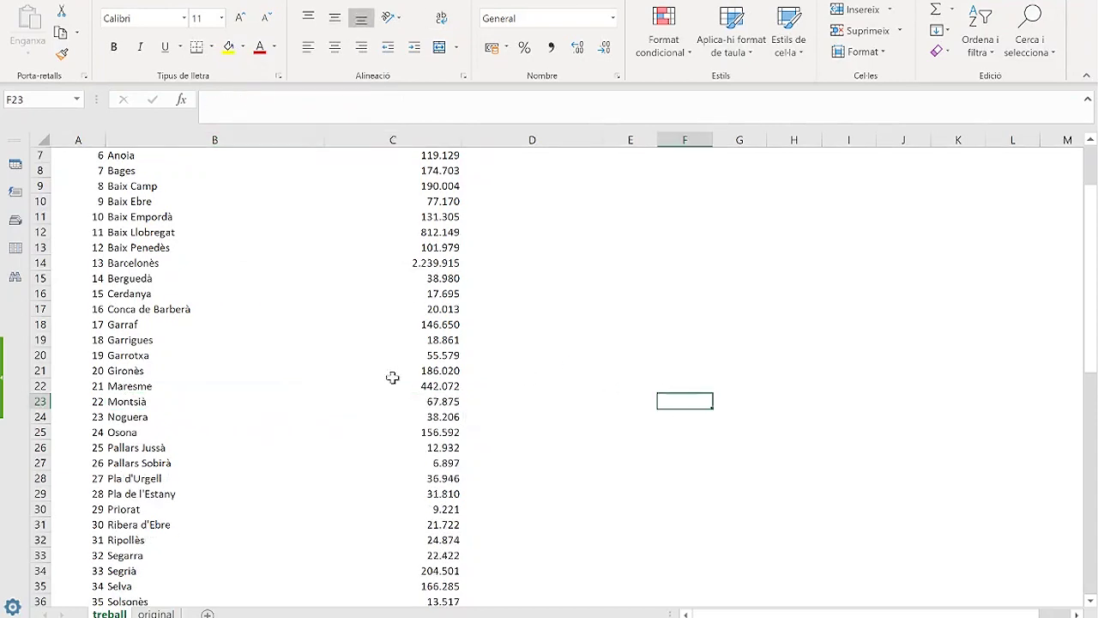
scroll(191, 333, "down", 4)
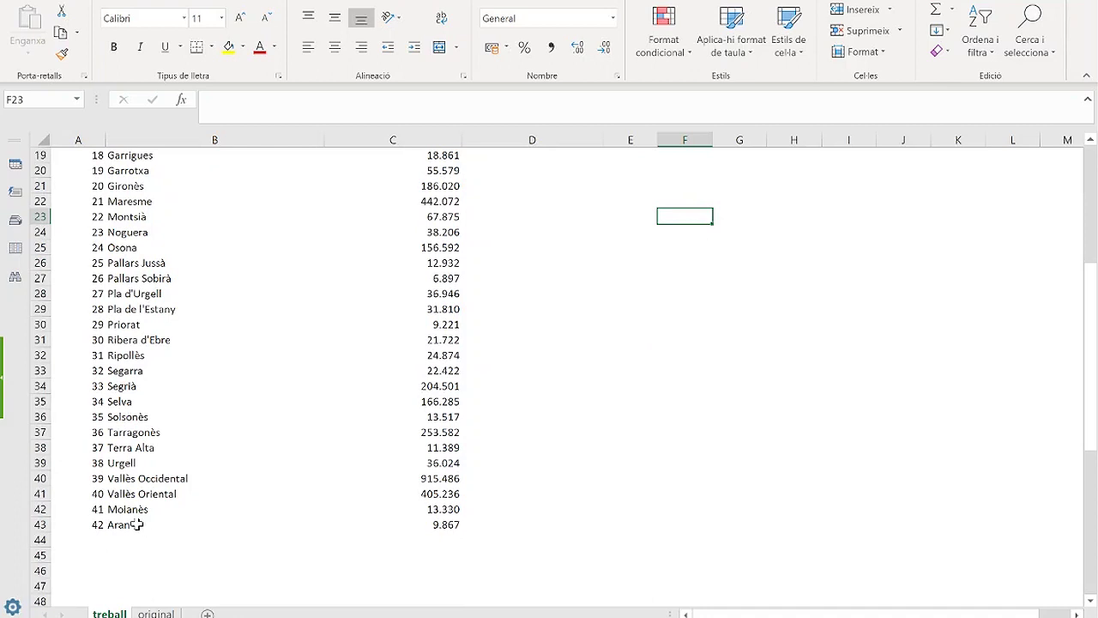
left_click_drag(112, 527, 403, 527)
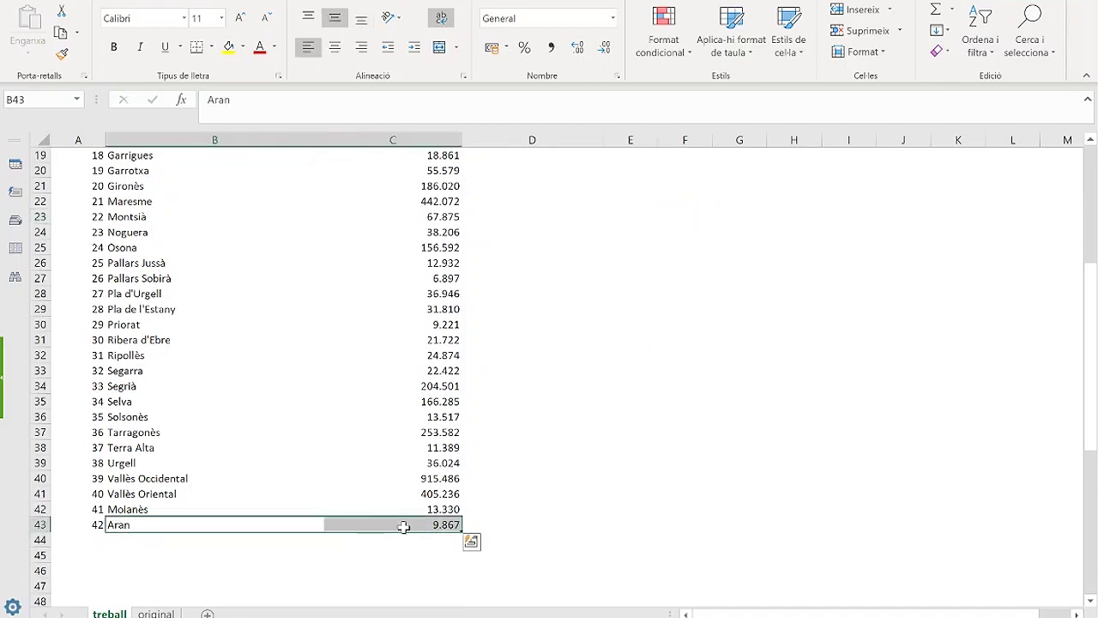
- Move the Aran name and its 2018 population from B43:C43 to row 40, inserting them above Vallès Occidental and shifting the cells below down
key("ctrl+c")
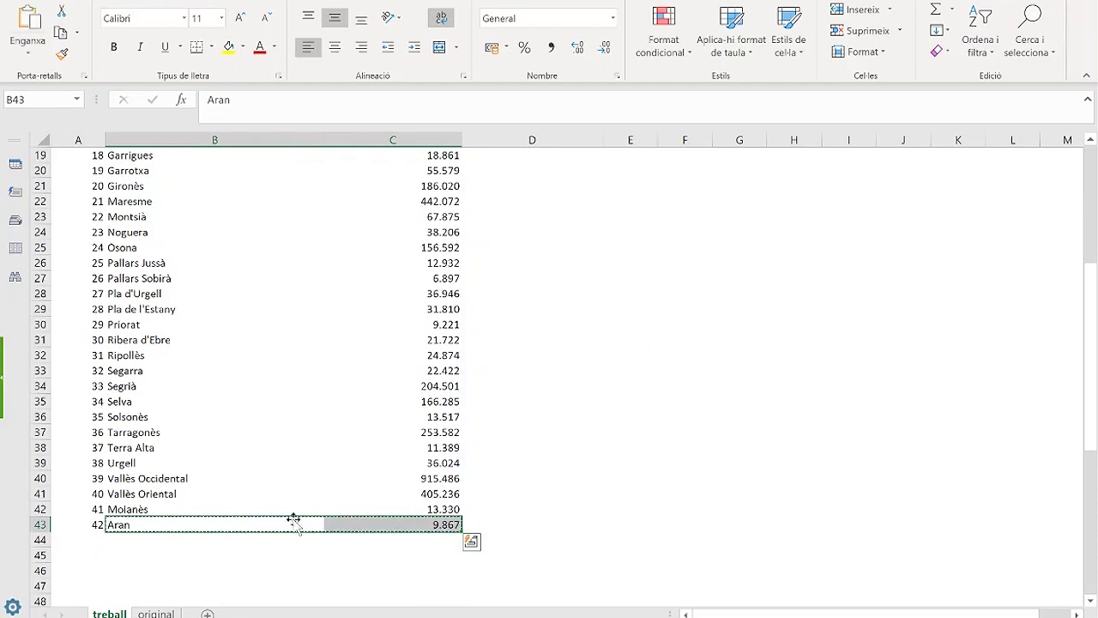
left_click(140, 479)
right_click(140, 479)
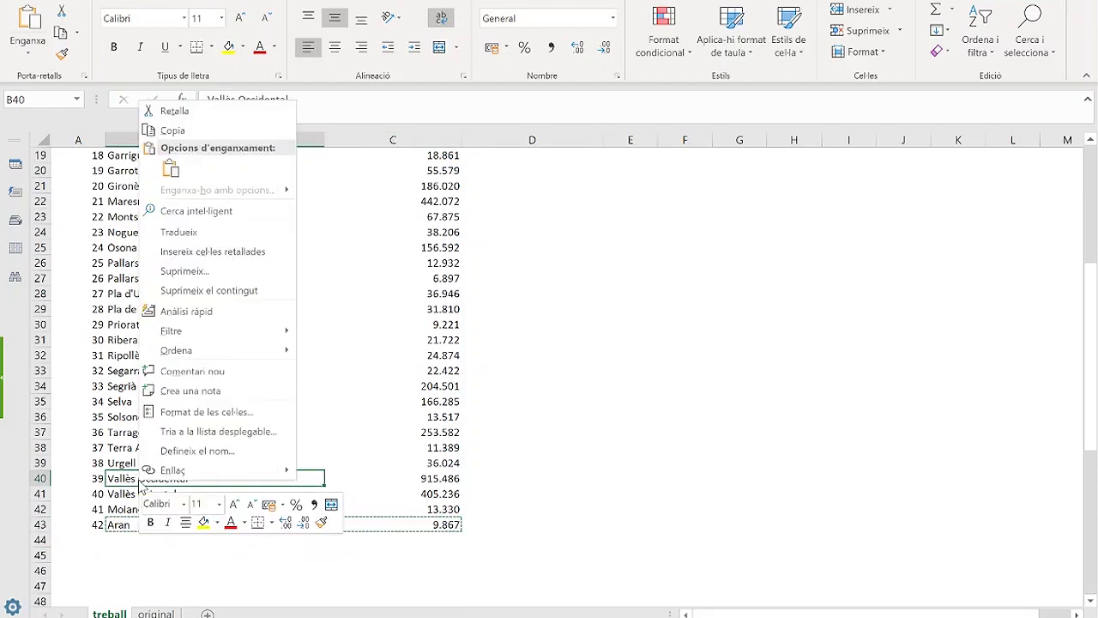
left_click(215, 252)
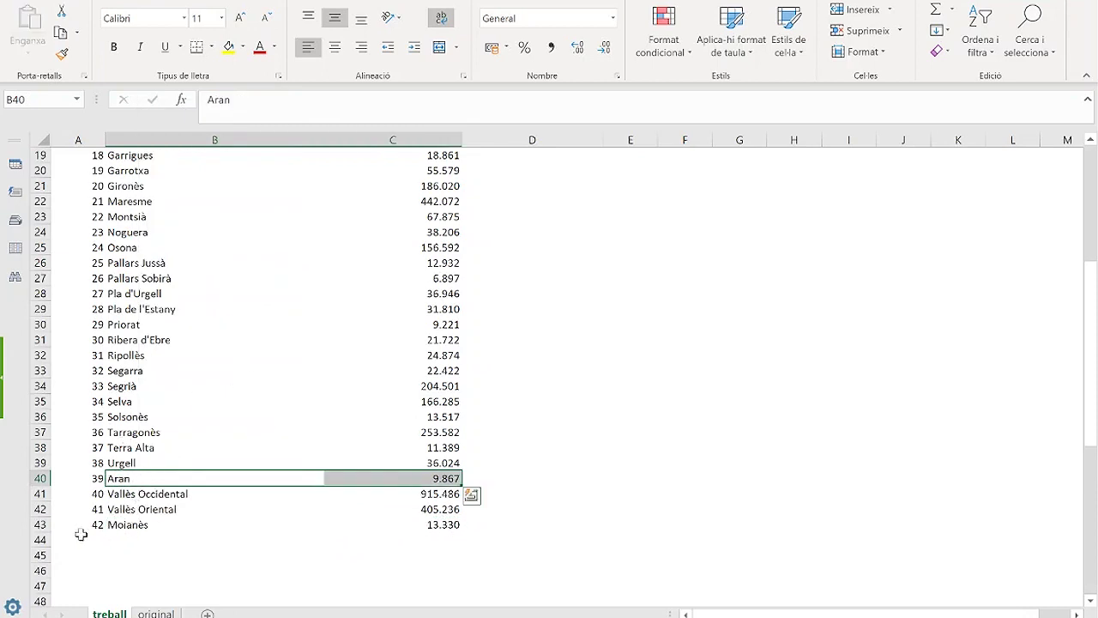
left_click(203, 542)
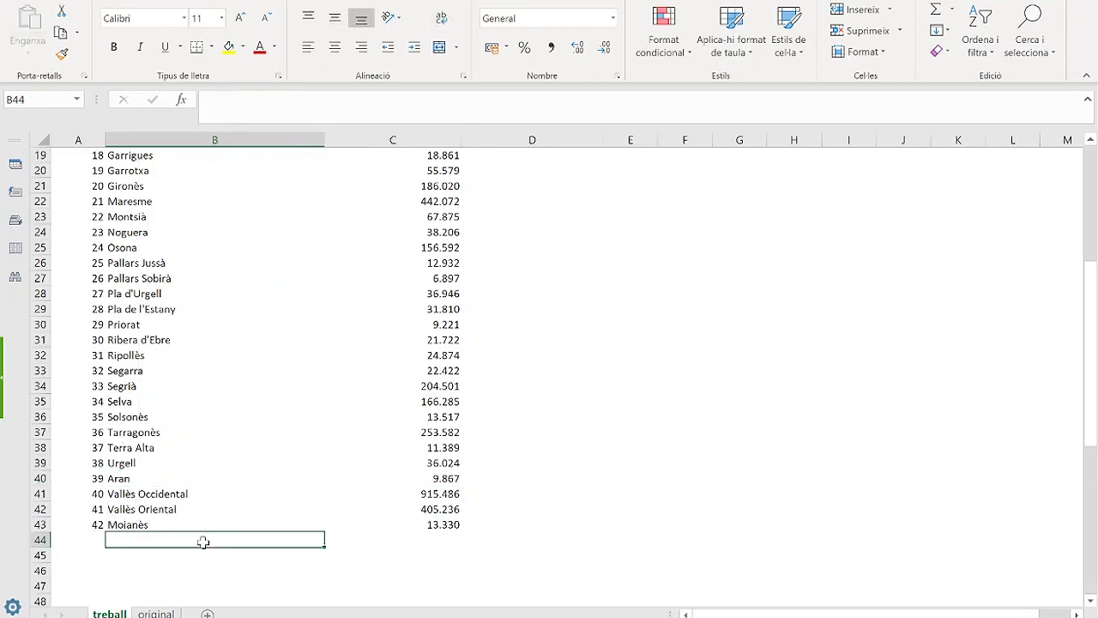
left_click(131, 479)
left_click(144, 494)
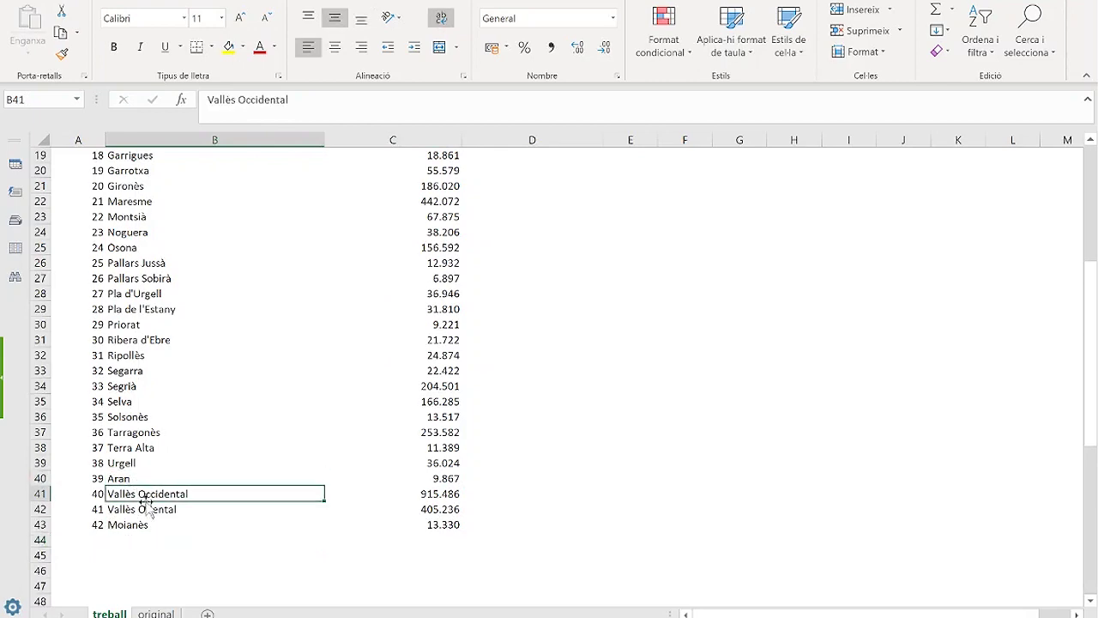
left_click(144, 509)
left_click(138, 524)
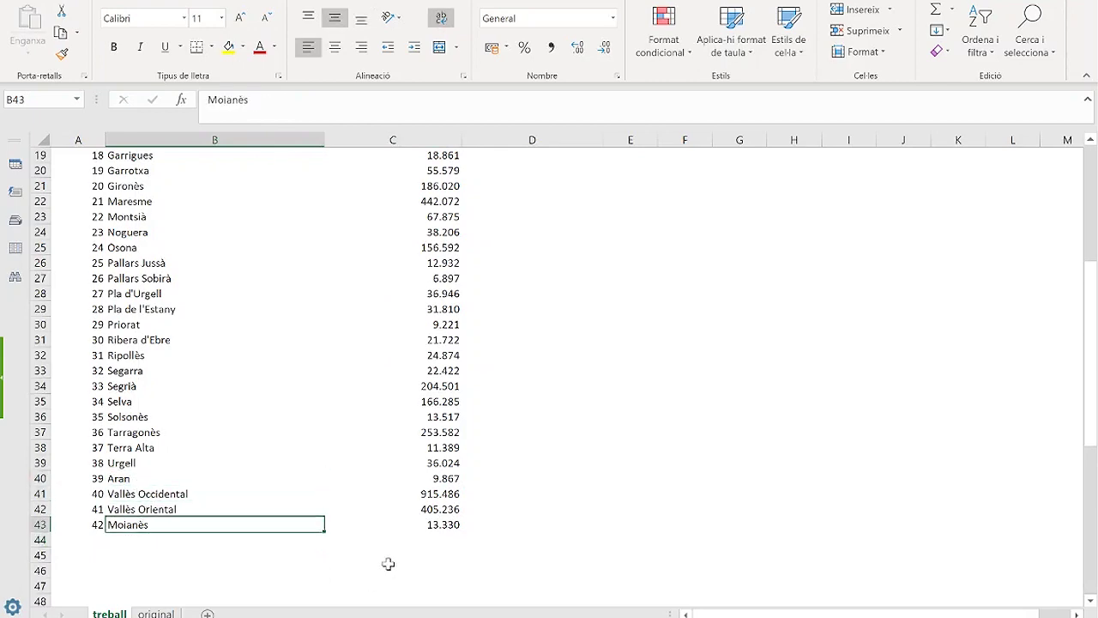
- Start saving the workbook, decline keeping the web page format and set the file type to Excel workbook (*.xlsx)
scroll(448, 507, "up", 1)
scroll(445, 497, "up", 5)
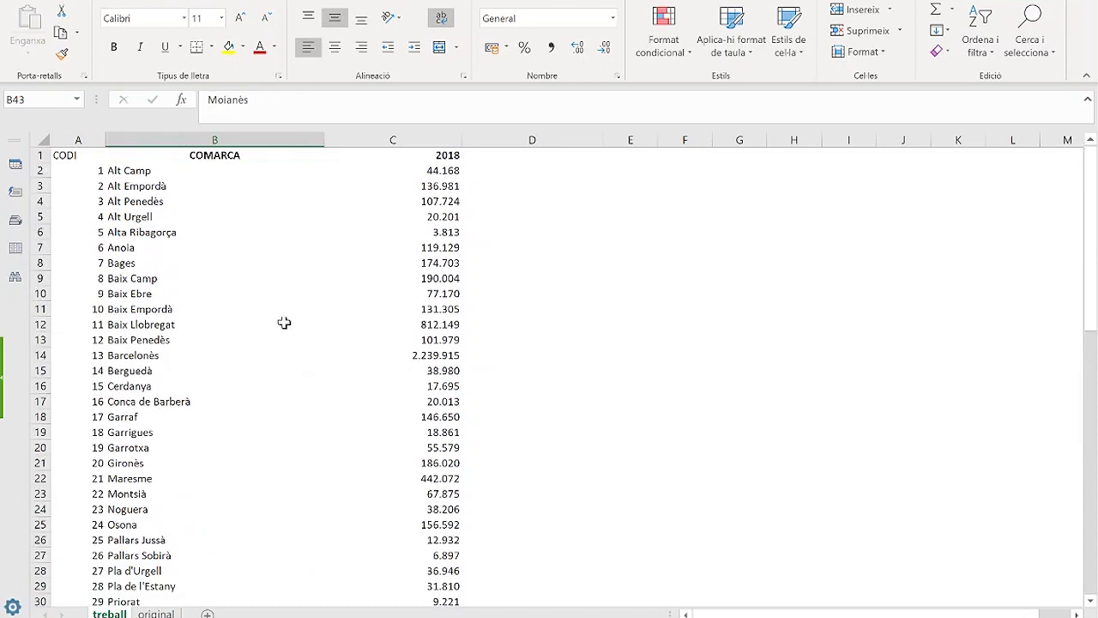
key("ctrl+s")
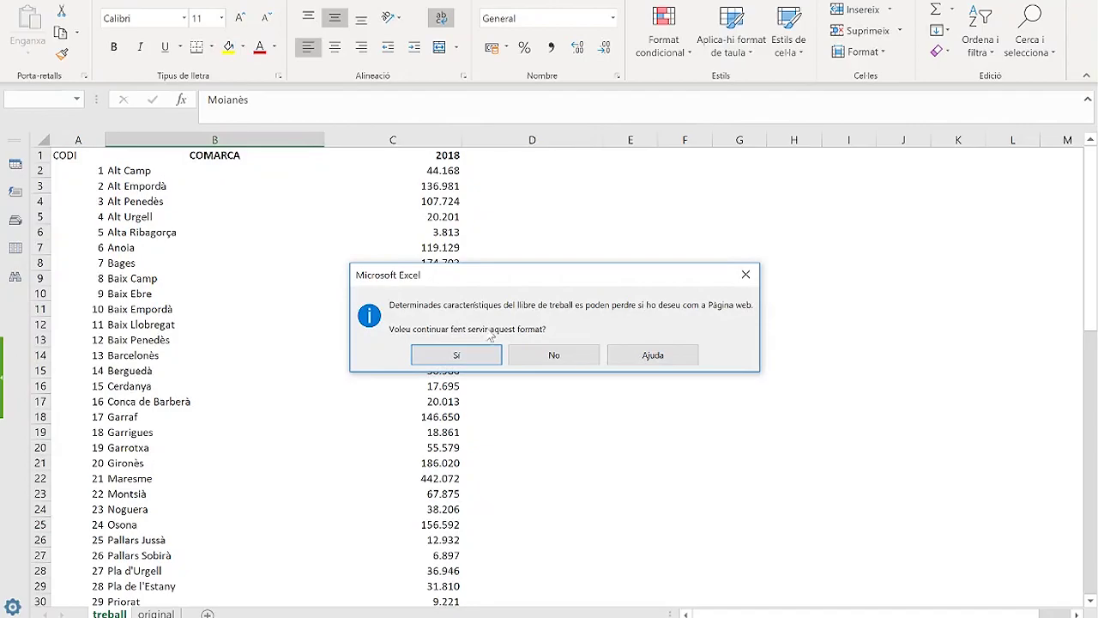
left_click(538, 353)
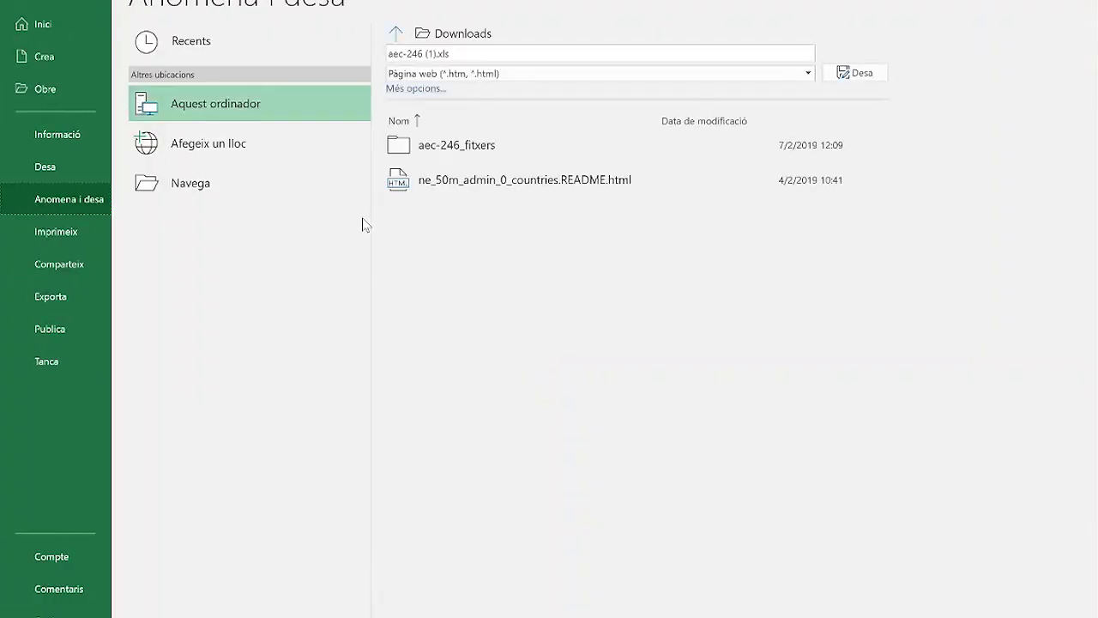
left_click(490, 74)
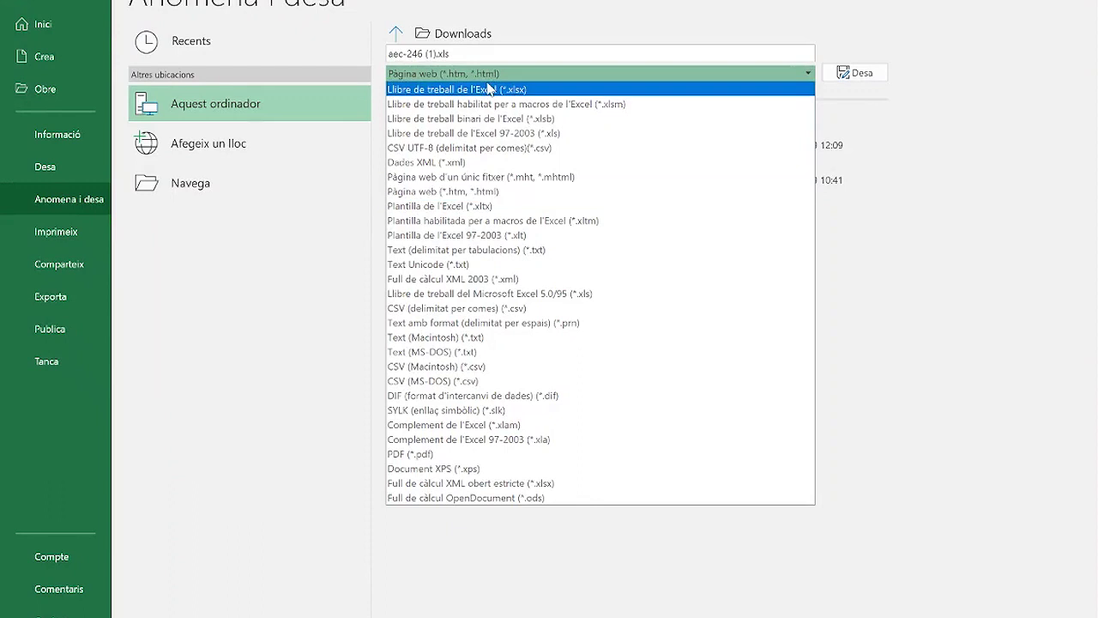
left_click(490, 89)
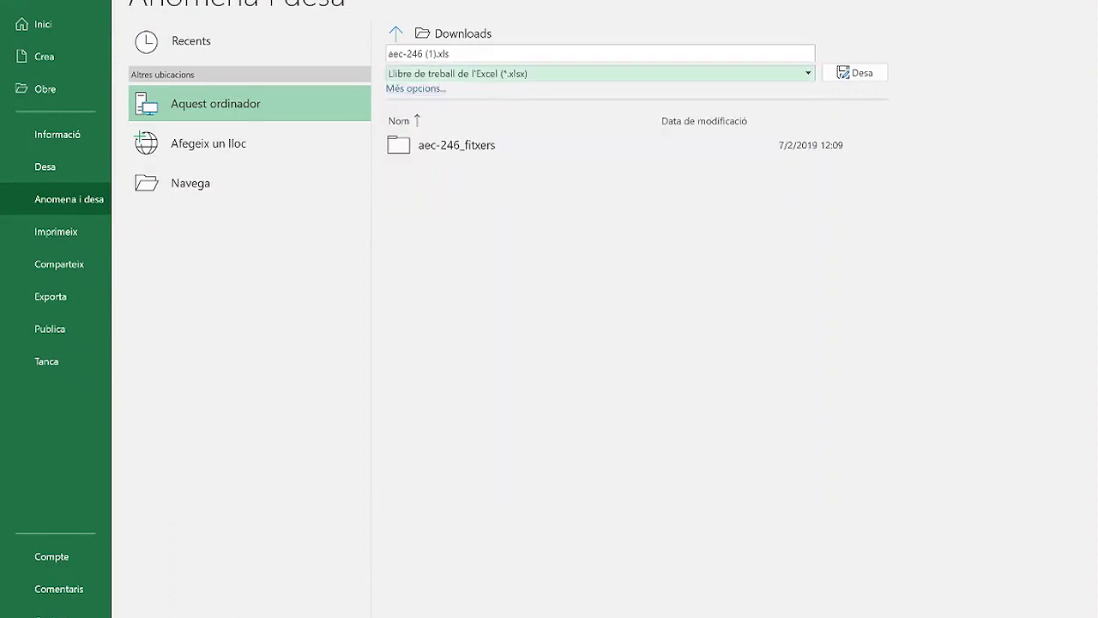
- Name the file població_comarcal_2018.xls and save it in the Downloads folder
left_click(429, 53)
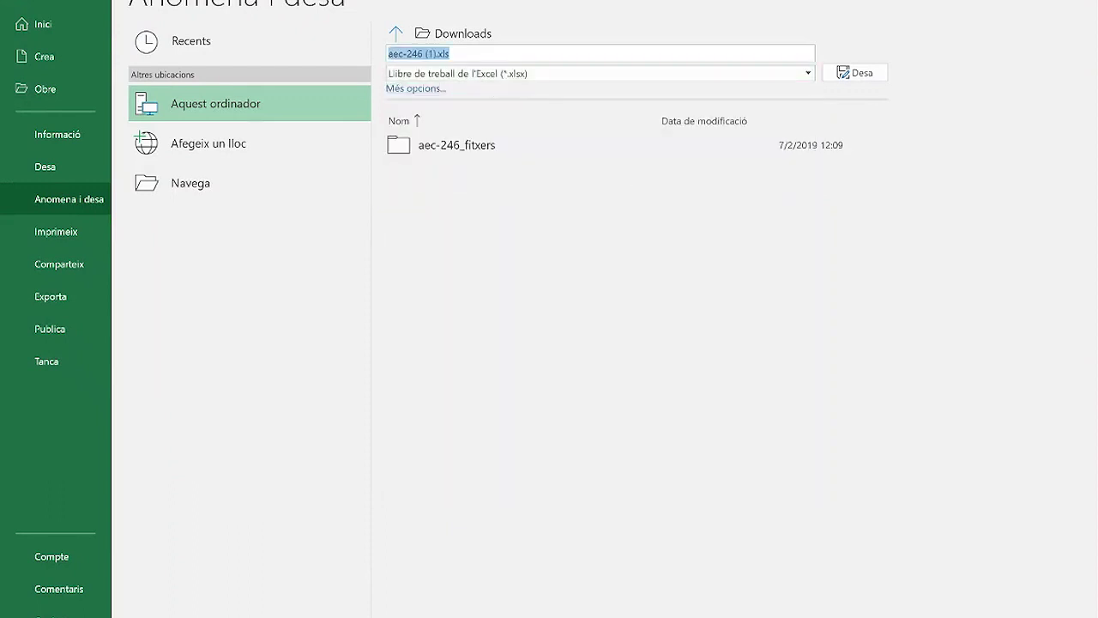
double_click(415, 53)
left_click(432, 53)
key("BackSpace")
key("BackSpace")
key("BackSpace")
key("BackSpace")
key("BackSpace")
key("BackSpace")
key("BackSpace")
key("BackSpace")
key("BackSpace")
key("BackSpace")
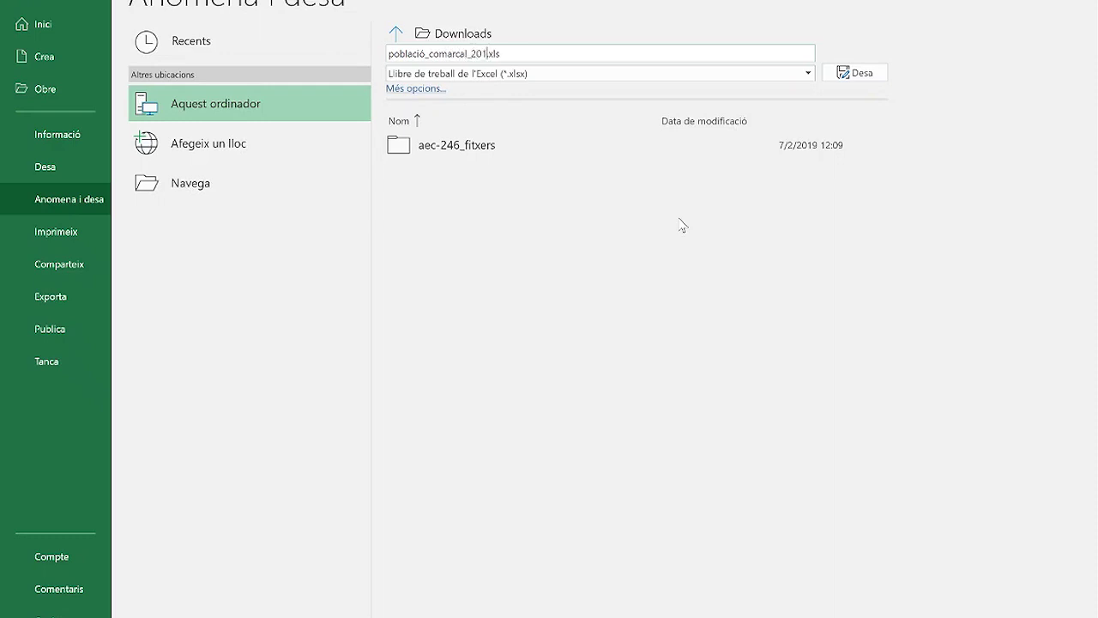
key("Return")
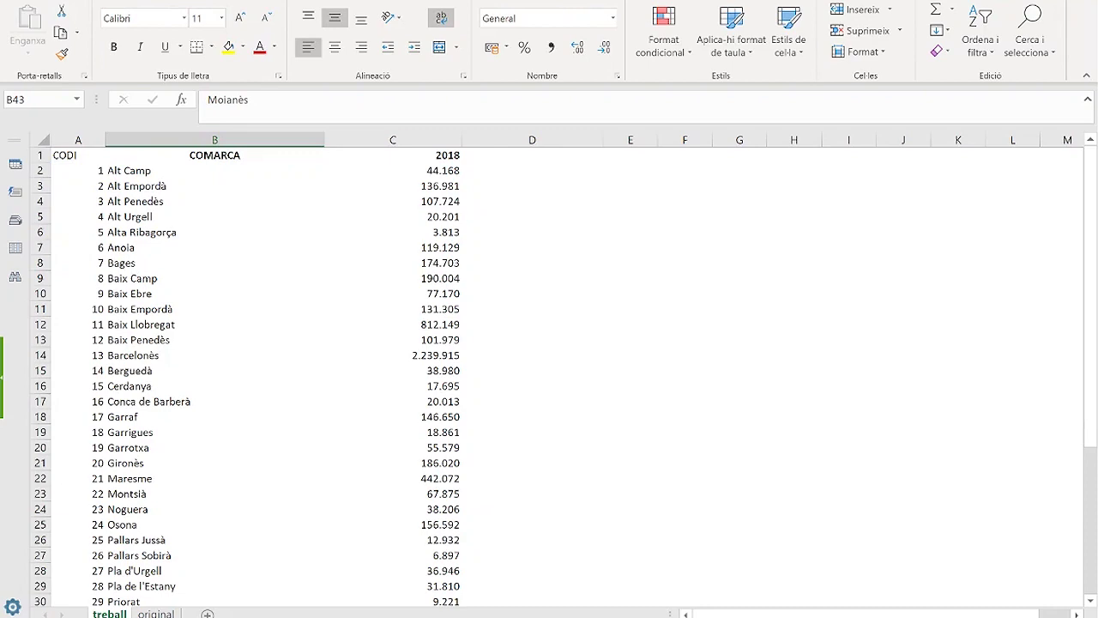
- Save the workbook again as població_comarcal_2018.xlsx in the desktop folder Joc_de_proves_Instamaps_juny_2018
mouse_move(176, 614)
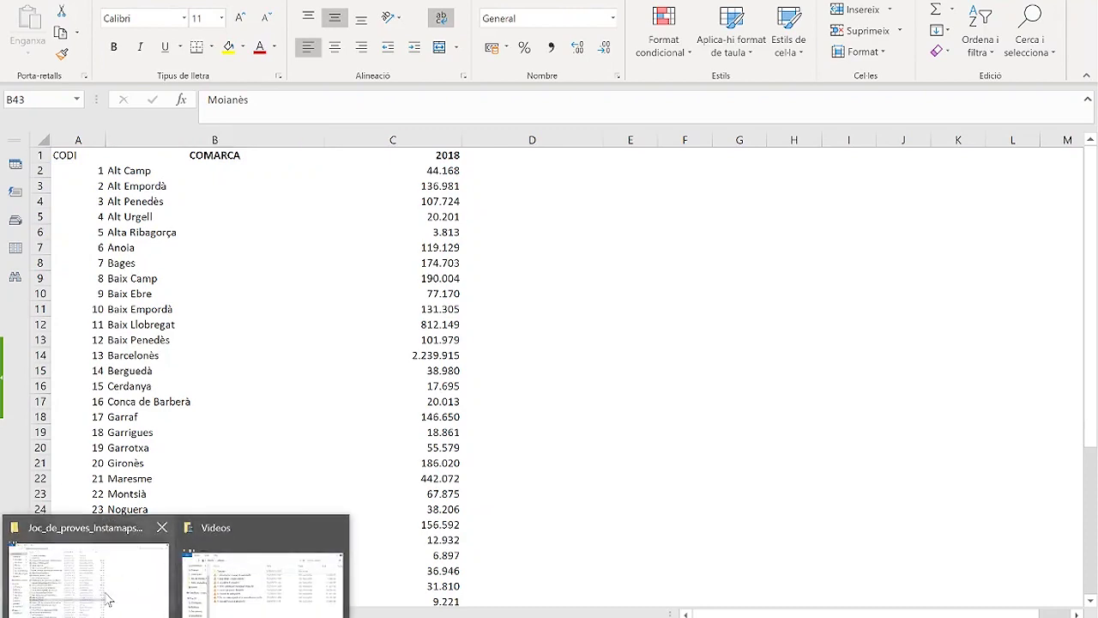
mouse_move(108, 600)
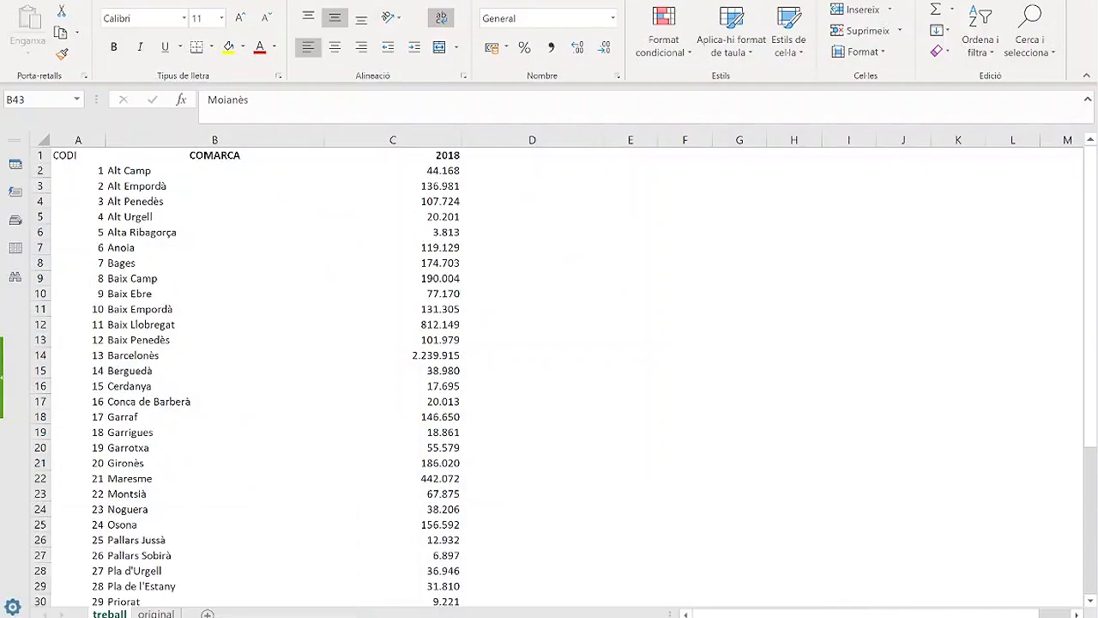
key("alt+f")
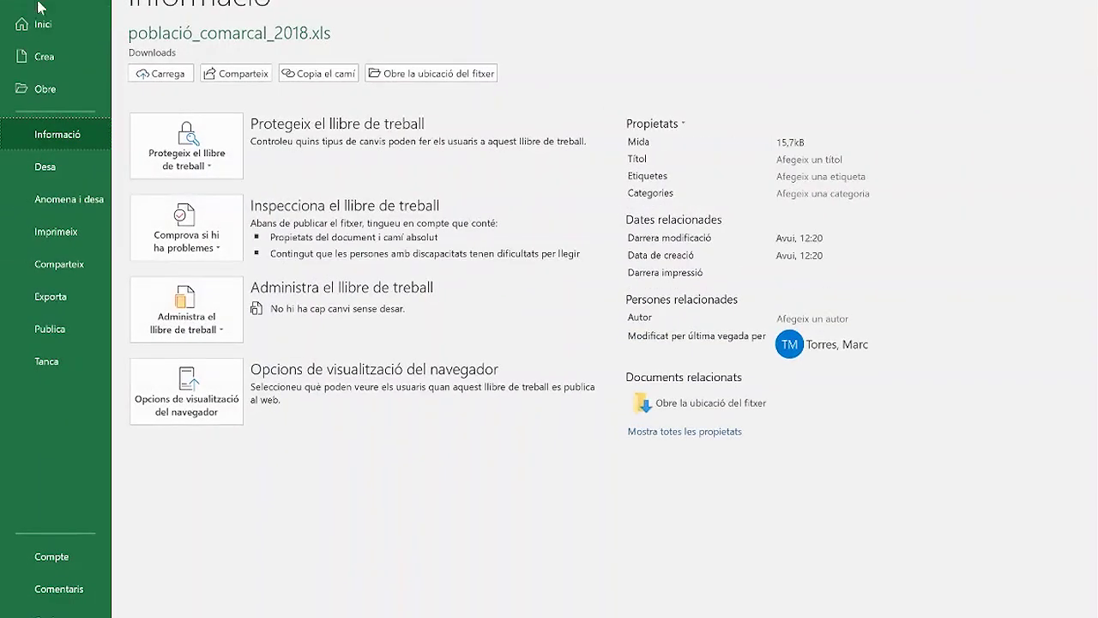
left_click(54, 201)
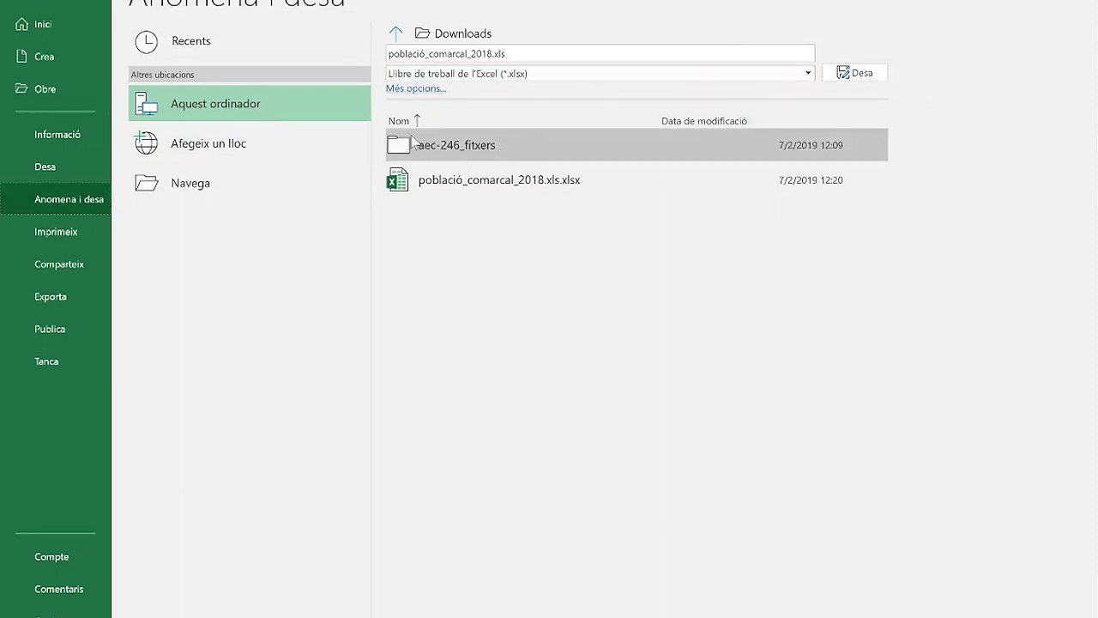
left_click(461, 33)
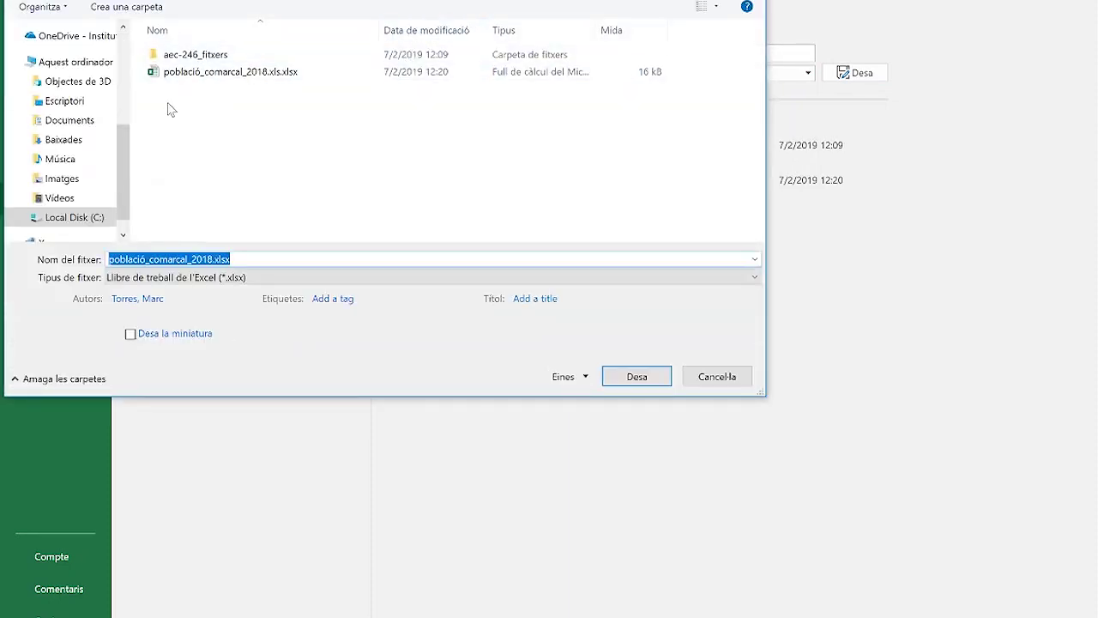
left_click_drag(127, 147, 125, 130)
left_click(89, 146)
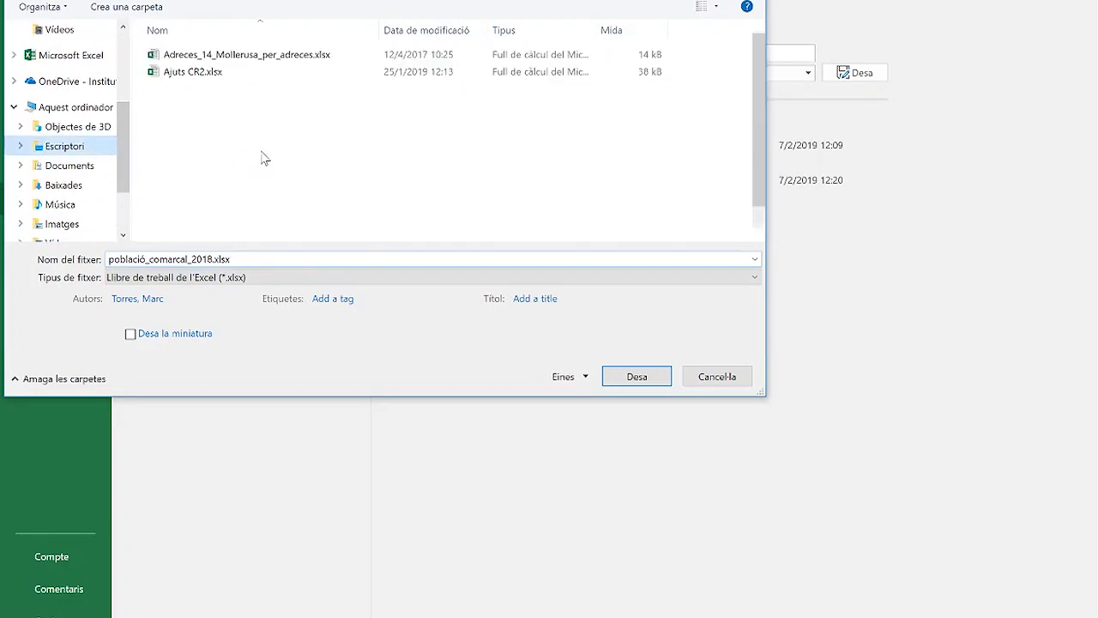
left_click(274, 128)
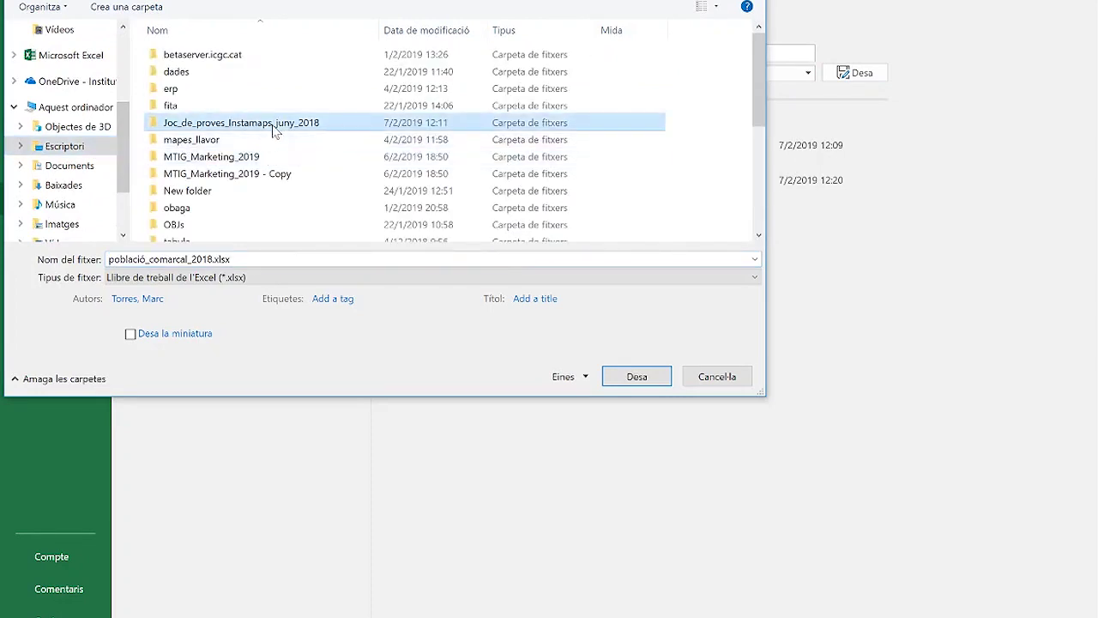
double_click(274, 128)
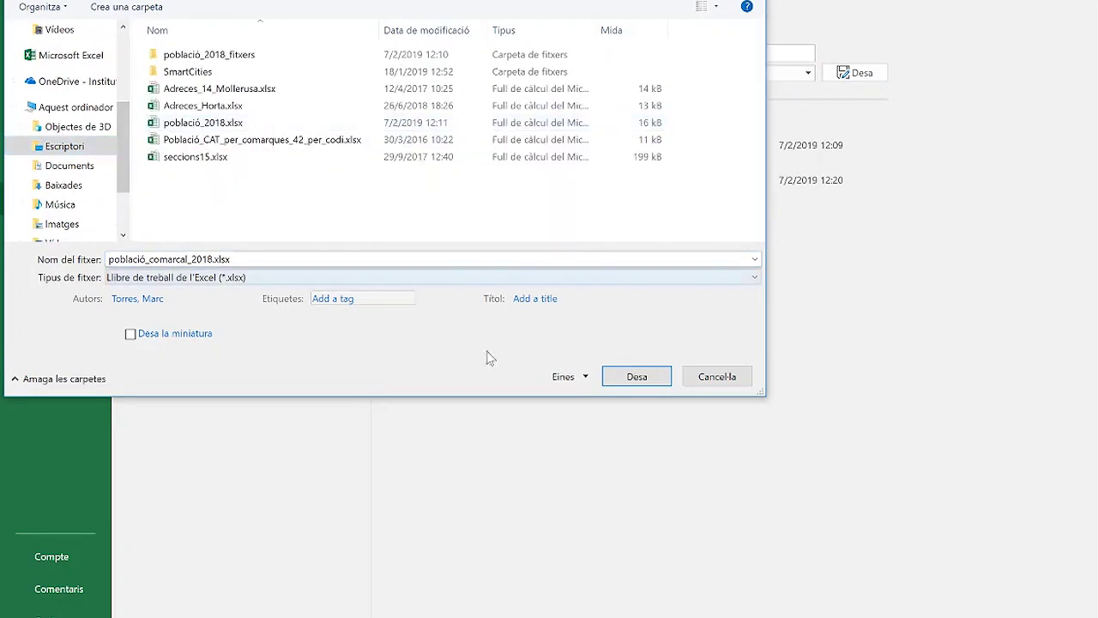
left_click(657, 380)
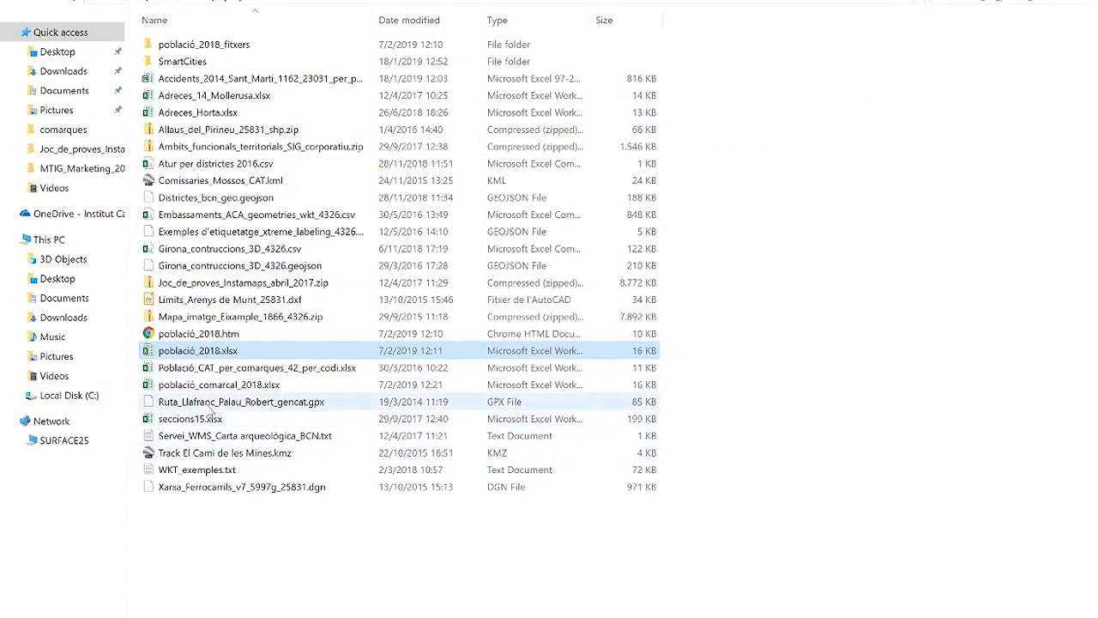
- Switch to File Explorer and locate població_comarcal_2018.xlsx in the Joc_de_proves_Instamaps_juny_2018 folder
left_click(206, 385)
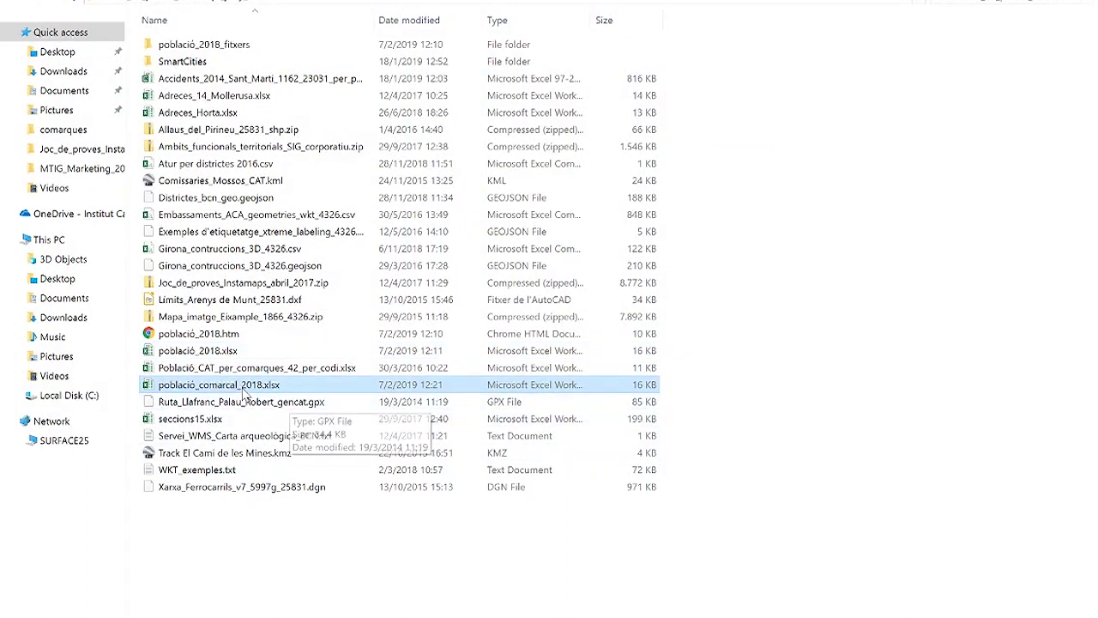
left_click_drag(226, 386, 332, 371)
left_click_drag(334, 392, 335, 391)
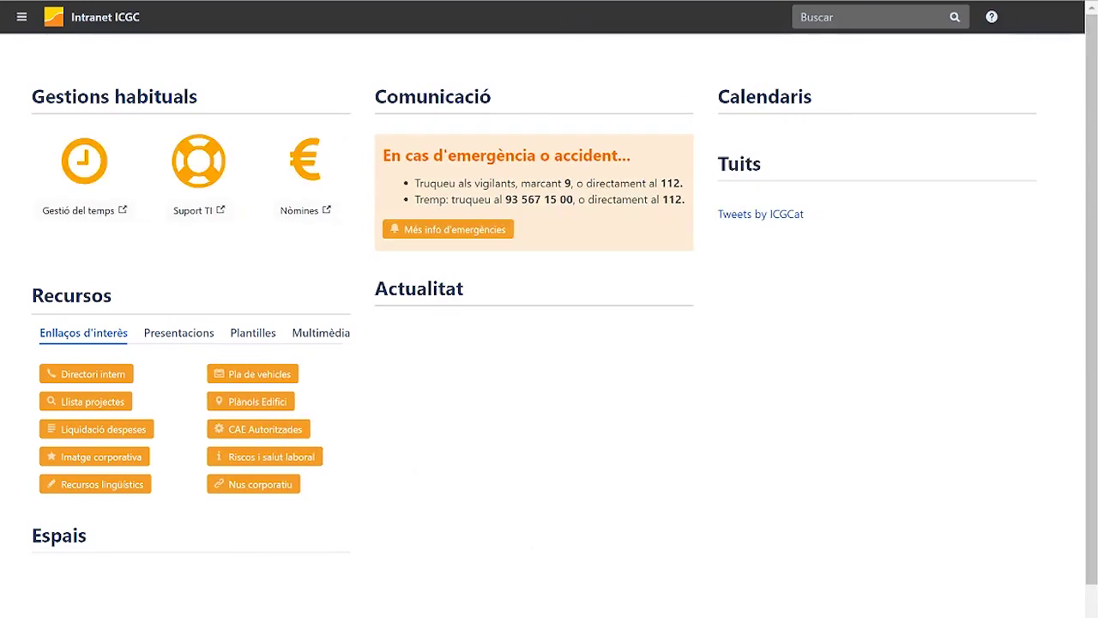
- Switch to the browser, open the Instamaps website and start signing in
type("instamaps")
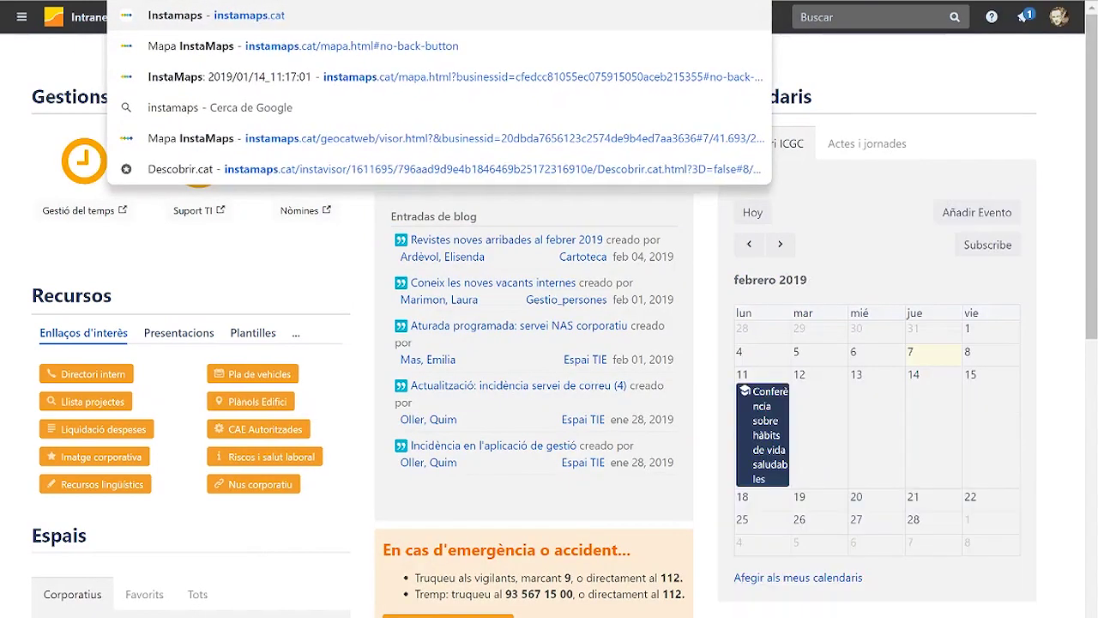
key("Return")
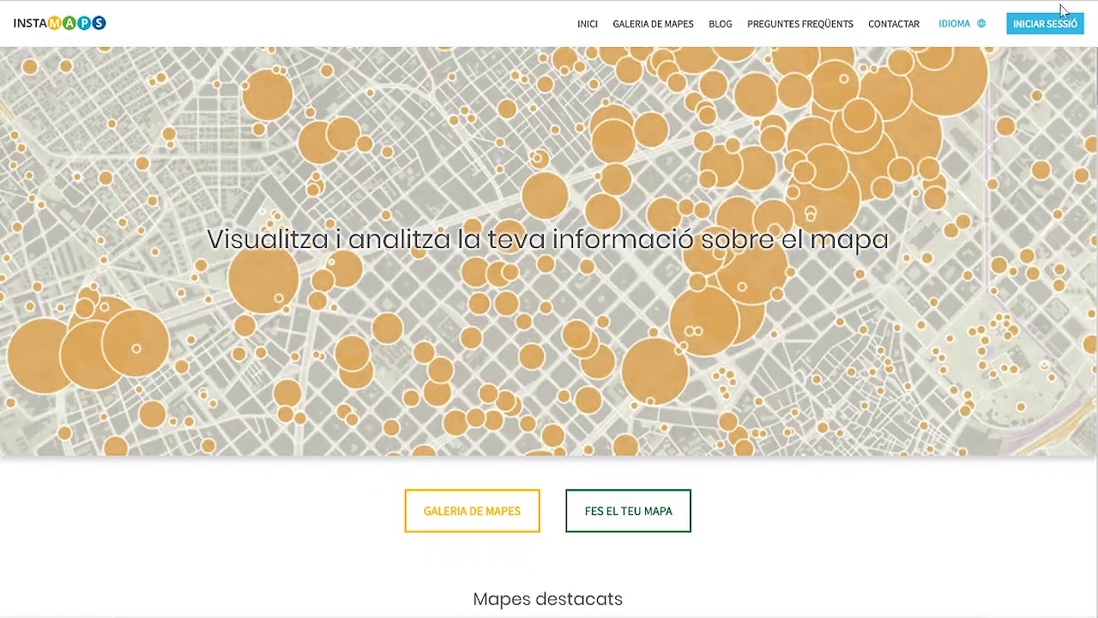
left_click(1055, 20)
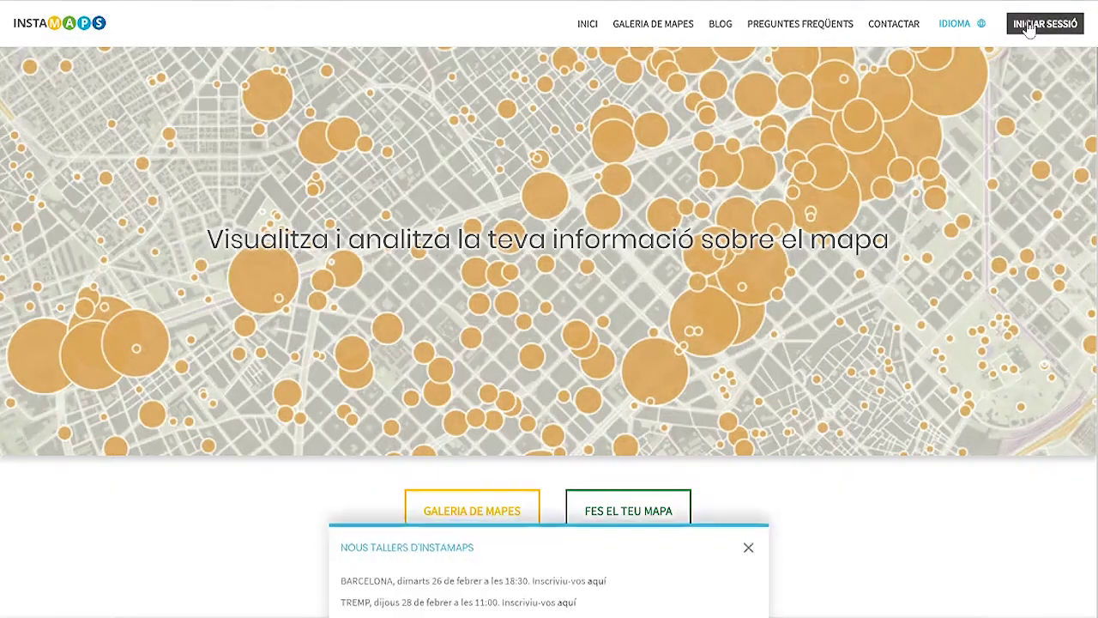